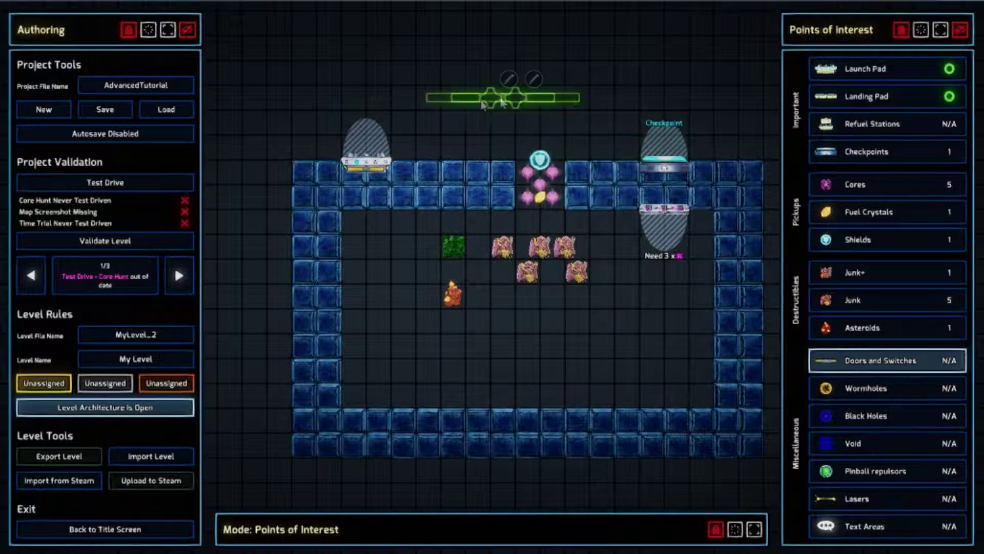
# Place a door with its switch in the open area above the wall gap between the launch pad and the checkpoint.
pyautogui.click(507, 100)
pyautogui.scroll(5, 533, 191)
pyautogui.moveTo(502, 154); pyautogui.dragTo(567, 228, button='middle')
pyautogui.scroll(-7, 567, 228)
pyautogui.scroll(5, 583, 220)
pyautogui.rightClick(613, 222)
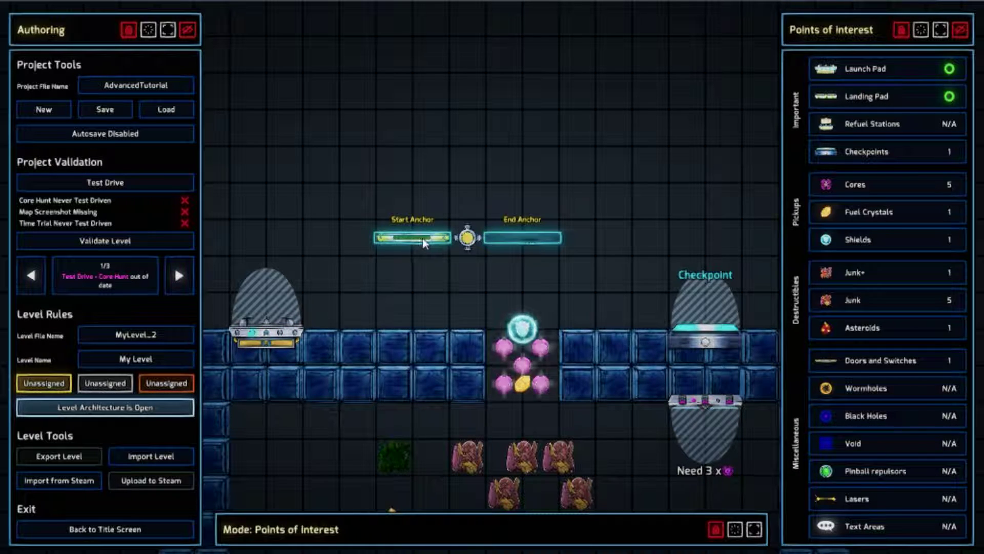
# Spread out the door by moving its start anchor left, its end anchor up and right, and its switch slightly up.
pyautogui.moveTo(420, 239); pyautogui.dragTo(368, 239)
pyautogui.moveTo(503, 239); pyautogui.dragTo(597, 203)
pyautogui.moveTo(468, 243); pyautogui.dragTo(486, 206)
# Give Door 1 four switches, then reduce the count back to one.
pyautogui.click(601, 207)
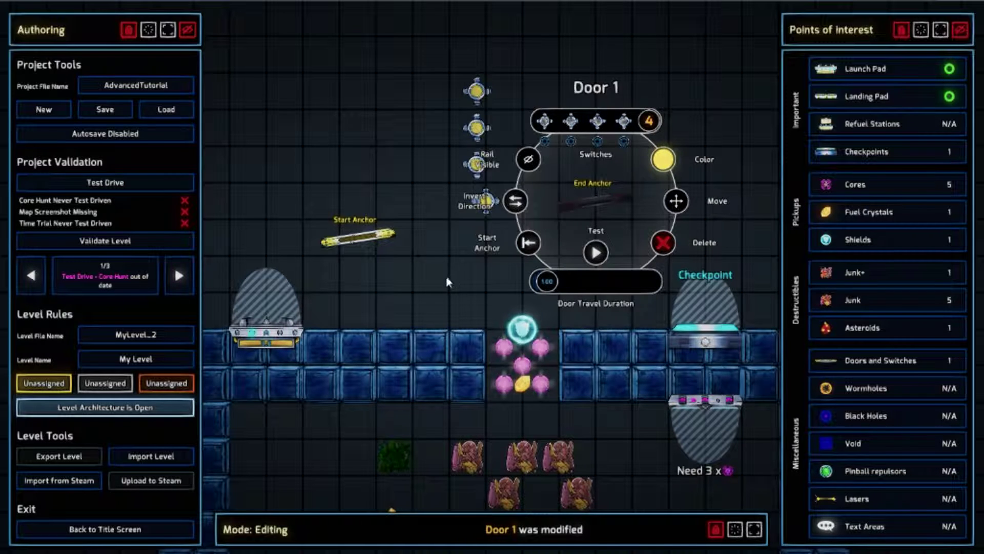
pyautogui.click(683, 144)
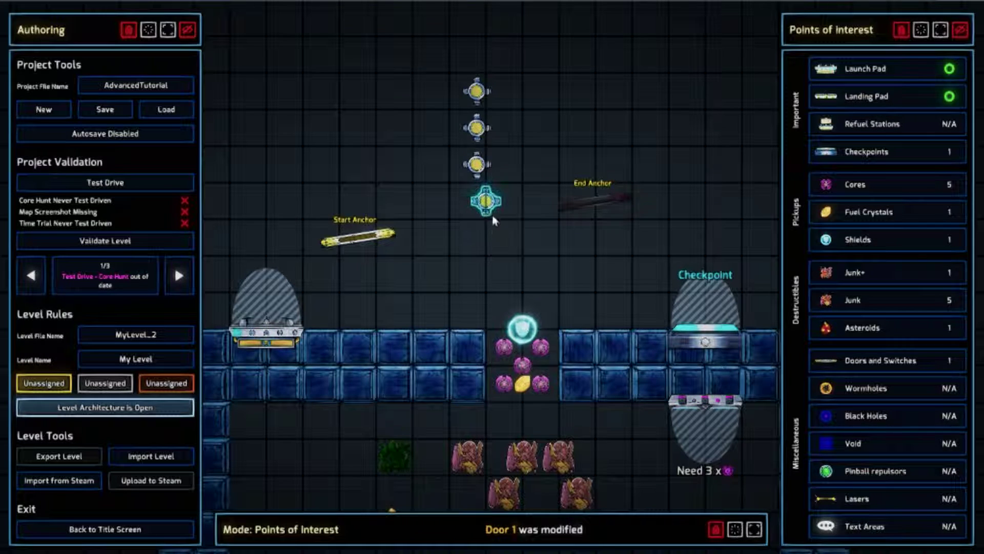
pyautogui.click(585, 201)
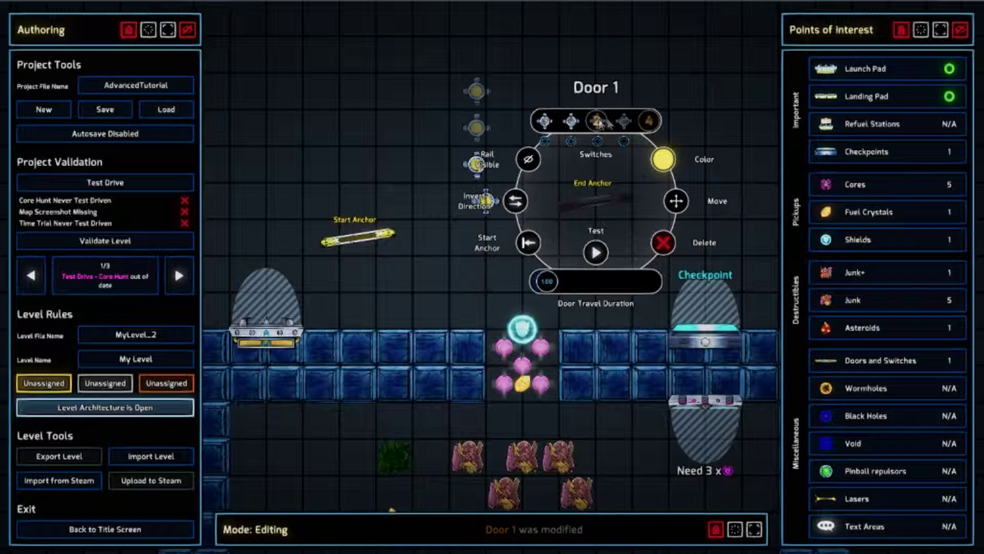
pyautogui.click(383, 314)
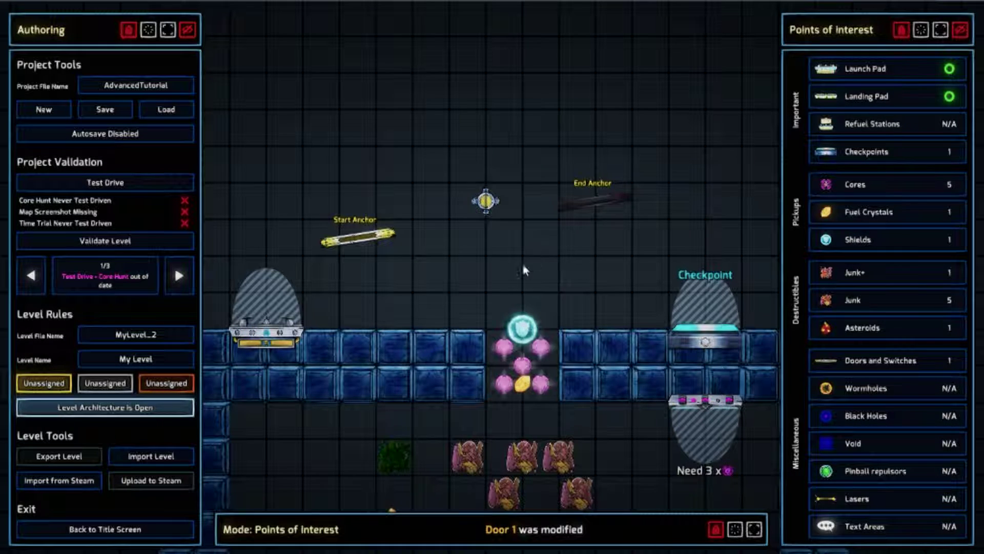
# Open Door 1's settings at its start anchor, then show its rail and hide it again.
pyautogui.click(349, 237)
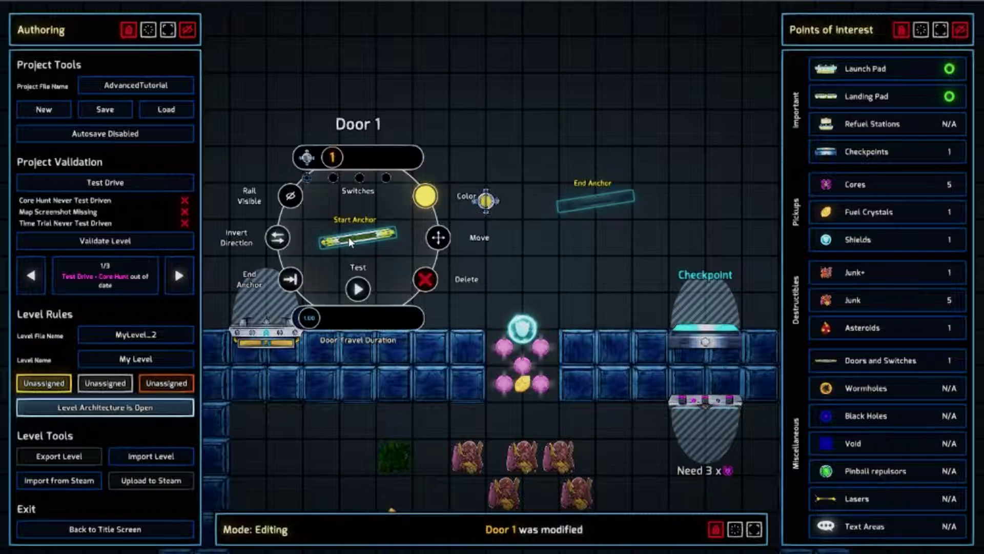
pyautogui.click(514, 241)
pyautogui.click(363, 241)
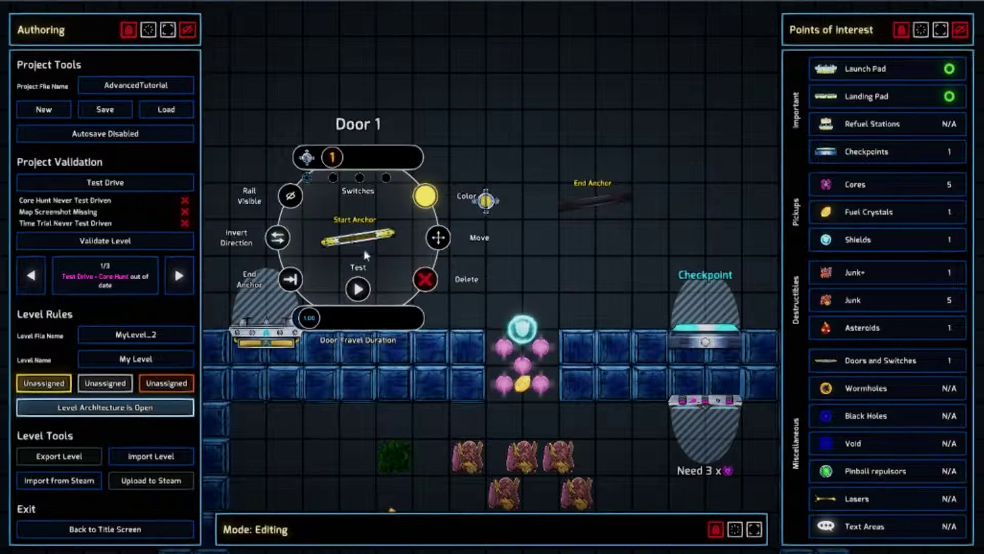
pyautogui.click(514, 263)
pyautogui.press('a')
pyautogui.scroll(2, 579, 248)
pyautogui.press('d')
pyautogui.scroll(2, 574, 236)
pyautogui.click(423, 231)
pyautogui.scroll(3, 503, 278)
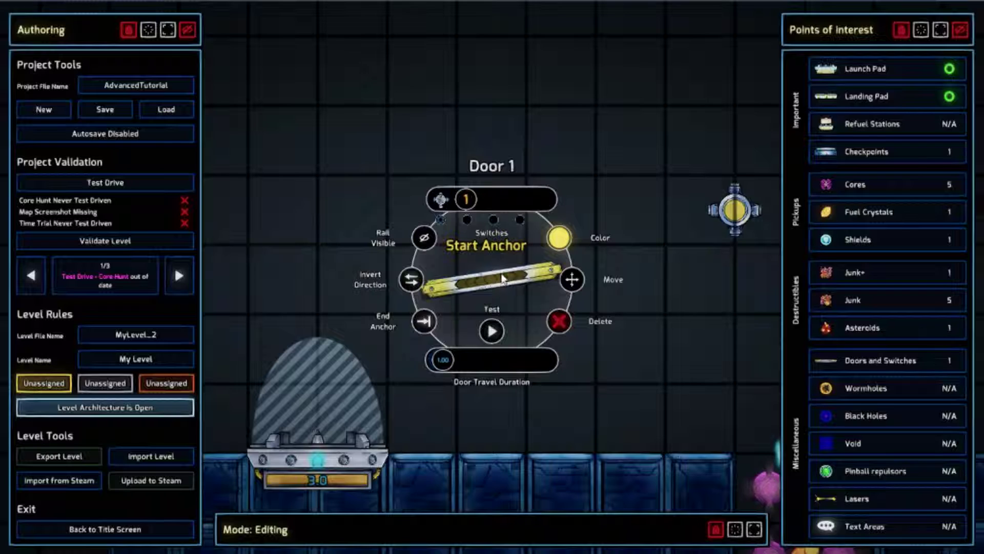
pyautogui.click(424, 238)
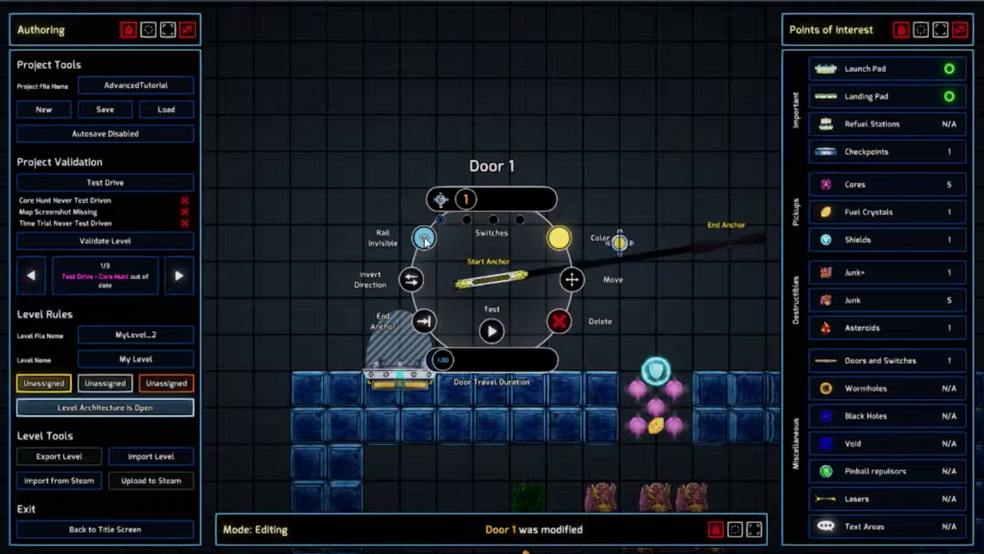
pyautogui.click(424, 238)
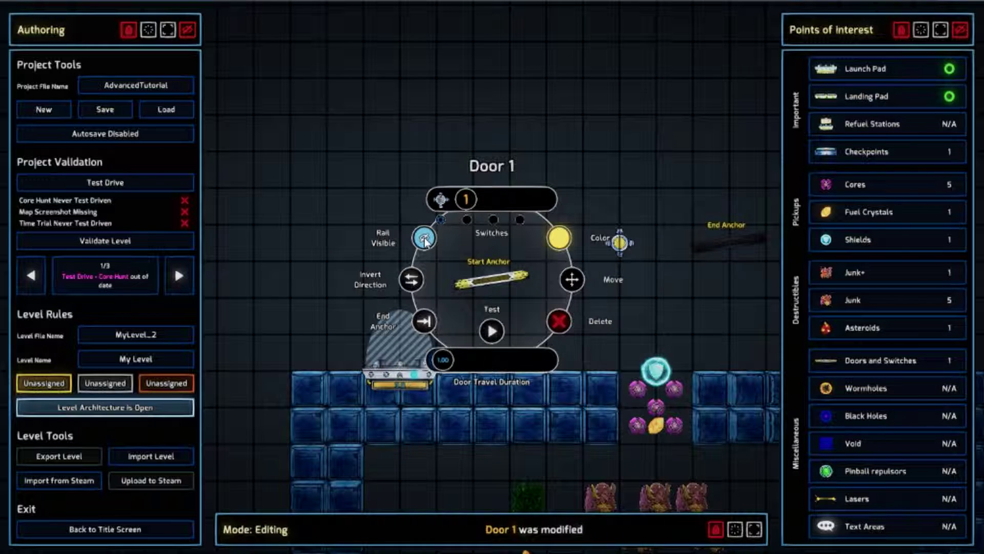
# Try several colors for Door 1, including Lime, Red and Orange, and set it to Purple.
pyautogui.click(561, 238)
pyautogui.click(567, 247)
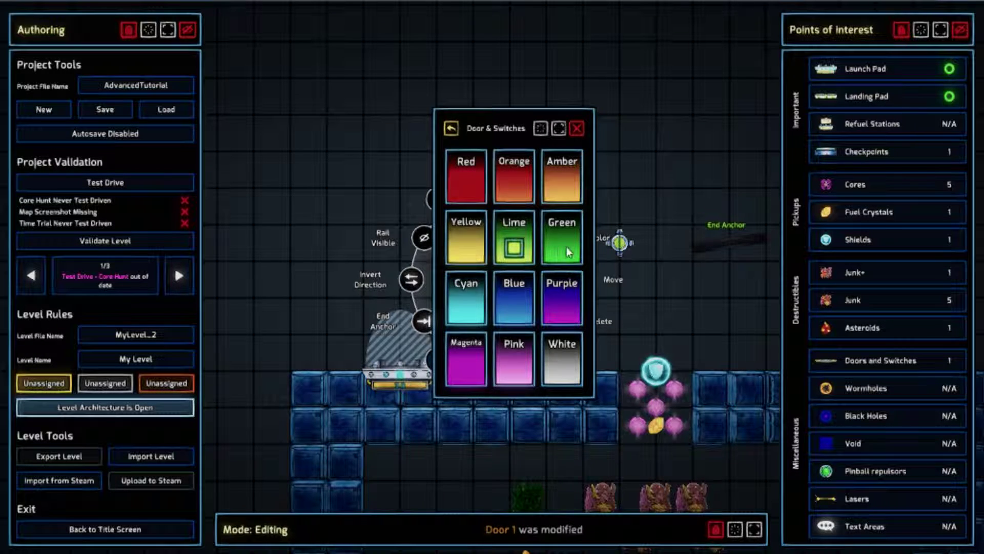
pyautogui.click(466, 182)
pyautogui.click(514, 182)
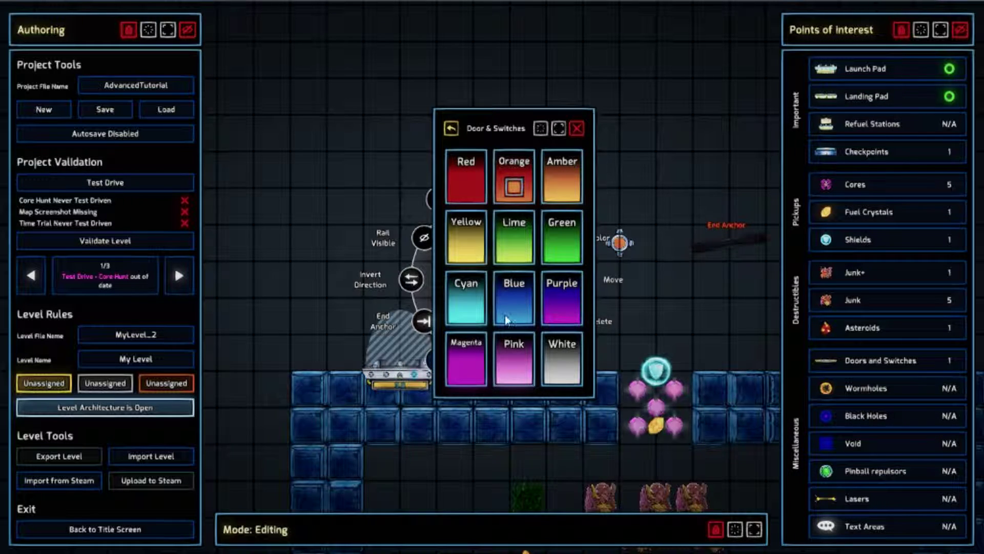
pyautogui.click(567, 306)
pyautogui.click(646, 288)
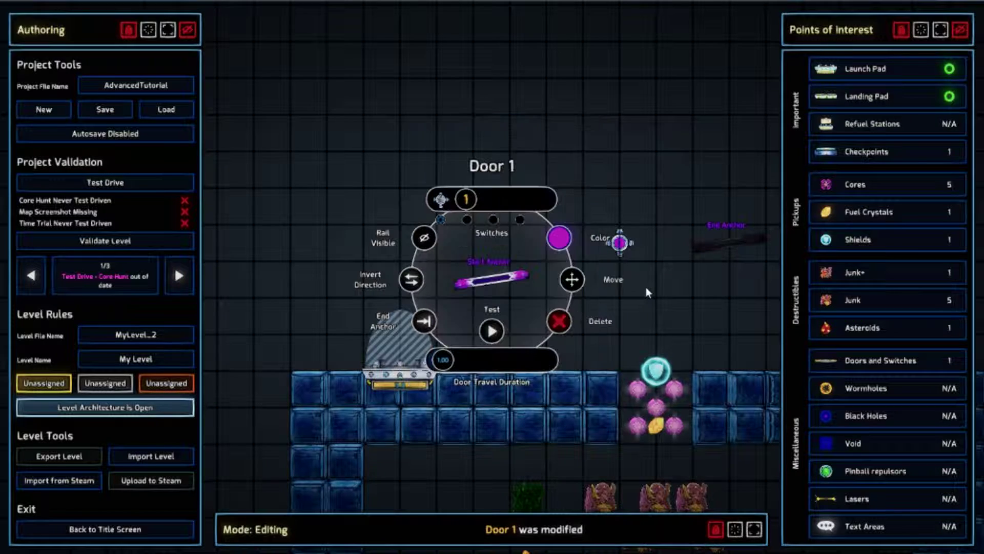
# Reposition Door 1's start anchor slightly right above the launch pad and place its end anchor slightly higher, above the wall gap's right side.
pyautogui.click(573, 280)
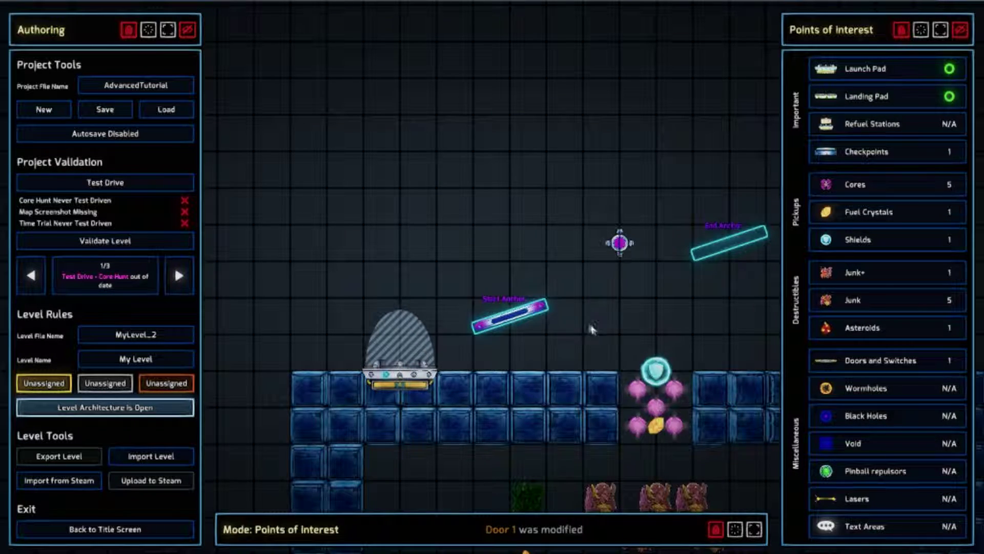
pyautogui.click(604, 277)
pyautogui.click(743, 244)
pyautogui.click(801, 239)
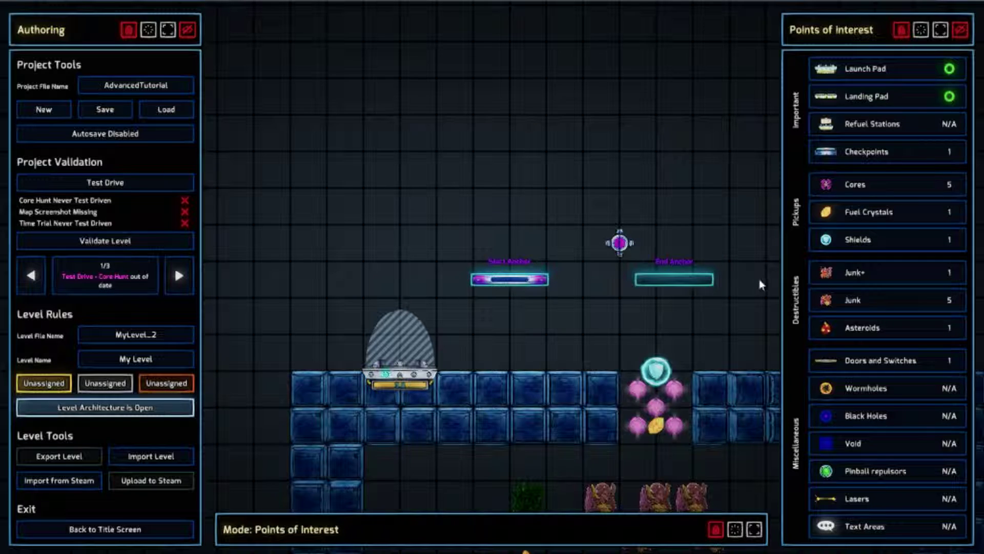
pyautogui.click(775, 279)
pyautogui.moveTo(683, 281); pyautogui.dragTo(716, 265)
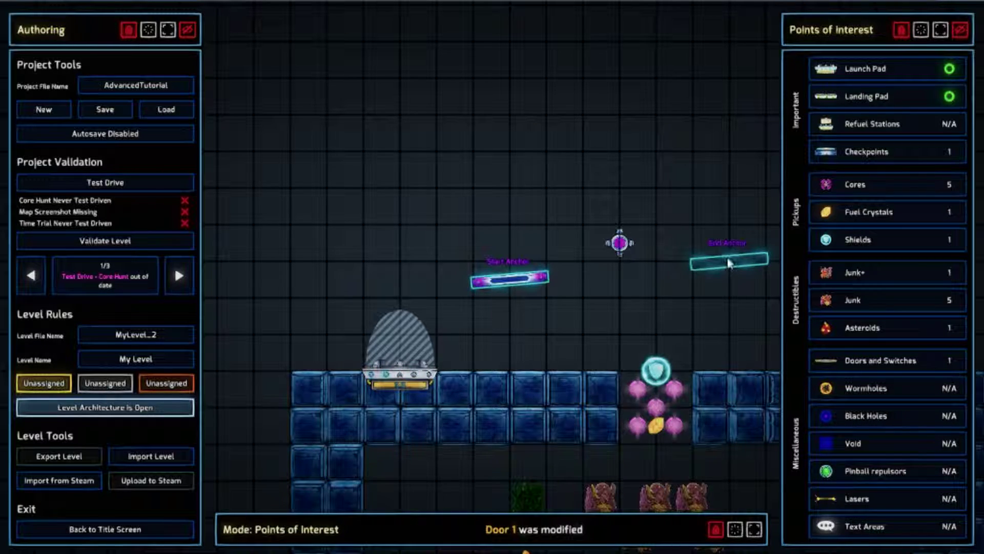
# Invert Door 1's travel direction repeatedly, ending with the start anchor back at its original end.
pyautogui.click(505, 281)
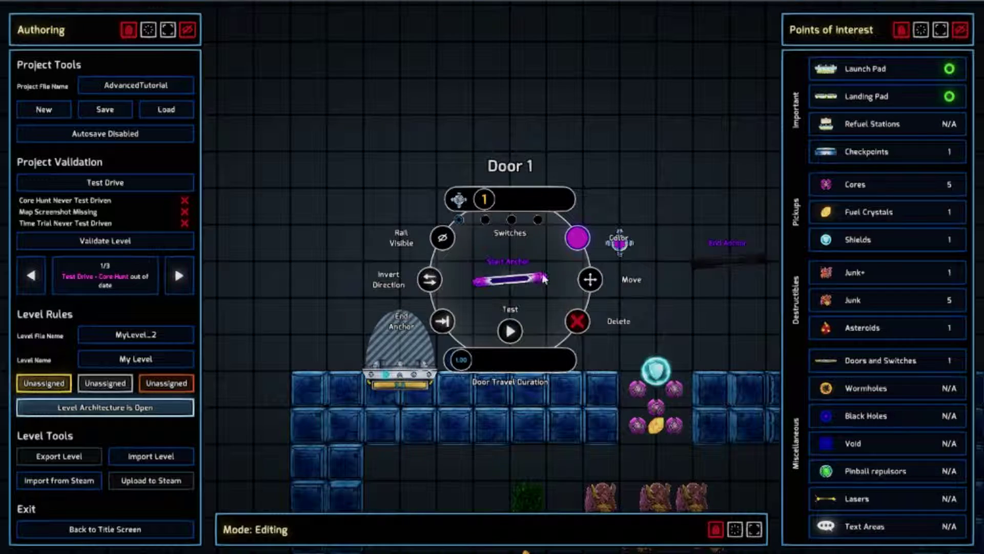
pyautogui.click(428, 282)
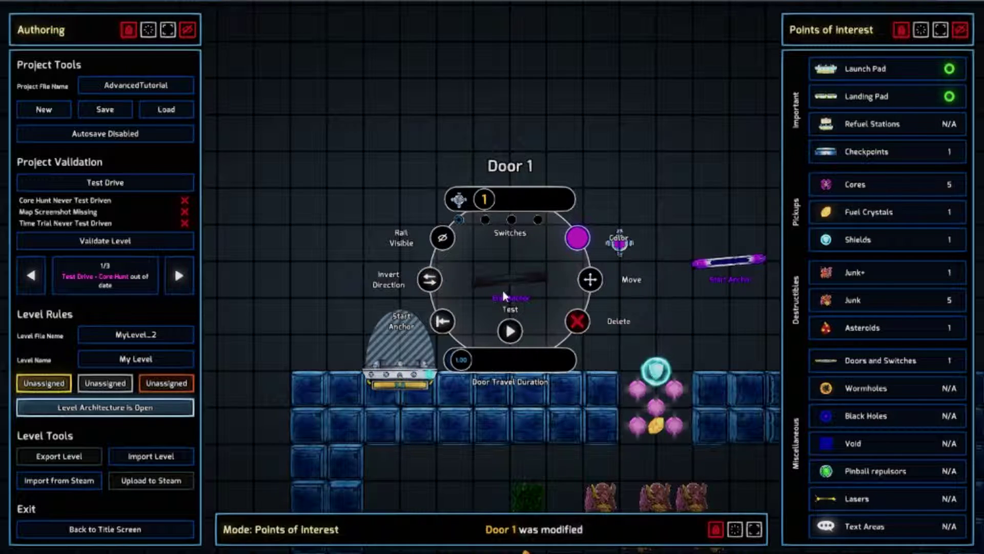
pyautogui.click(422, 279)
pyautogui.click(423, 278)
pyautogui.click(422, 279)
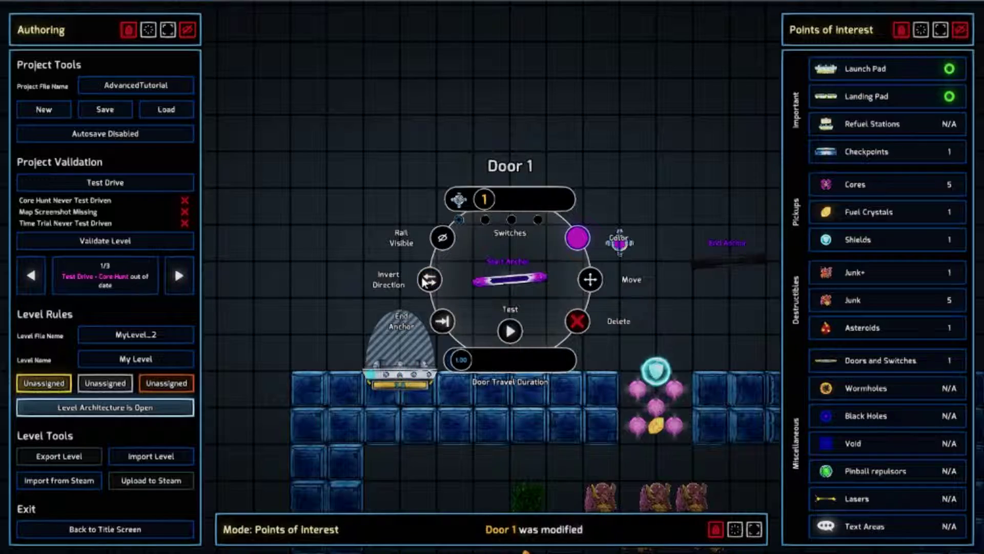
# Jump the view back and forth between Door 1's end anchor and start anchor.
pyautogui.click(443, 322)
pyautogui.click(443, 322)
pyautogui.click(439, 322)
pyautogui.click(424, 321)
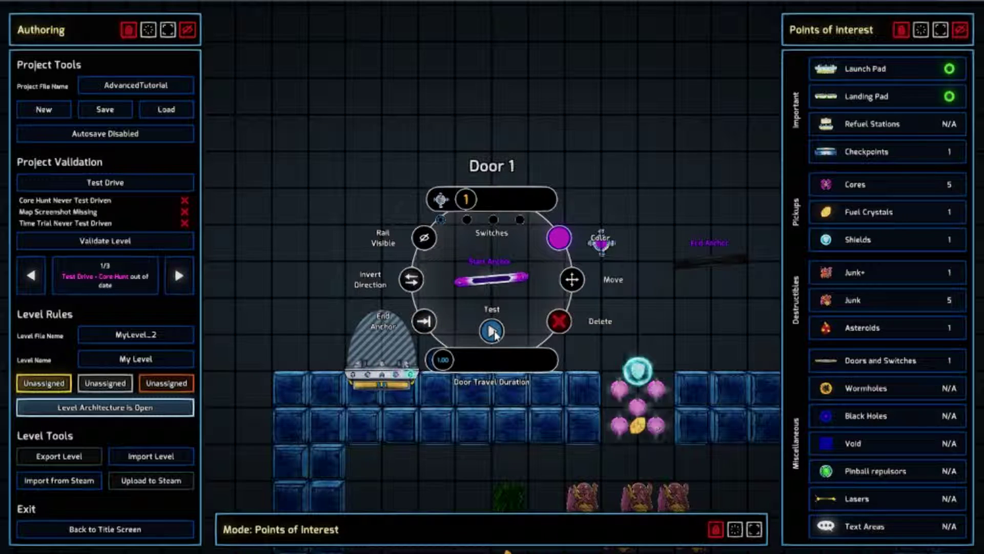
# Test Door 1's travel between its two anchors several times.
pyautogui.click(492, 331)
pyautogui.click(494, 332)
pyautogui.click(491, 331)
# Move Door 1's end anchor far to the right, beyond the checkpoint, and test the door's travel.
pyautogui.scroll(-4, 688, 283)
pyautogui.moveTo(708, 251); pyautogui.dragTo(758, 270)
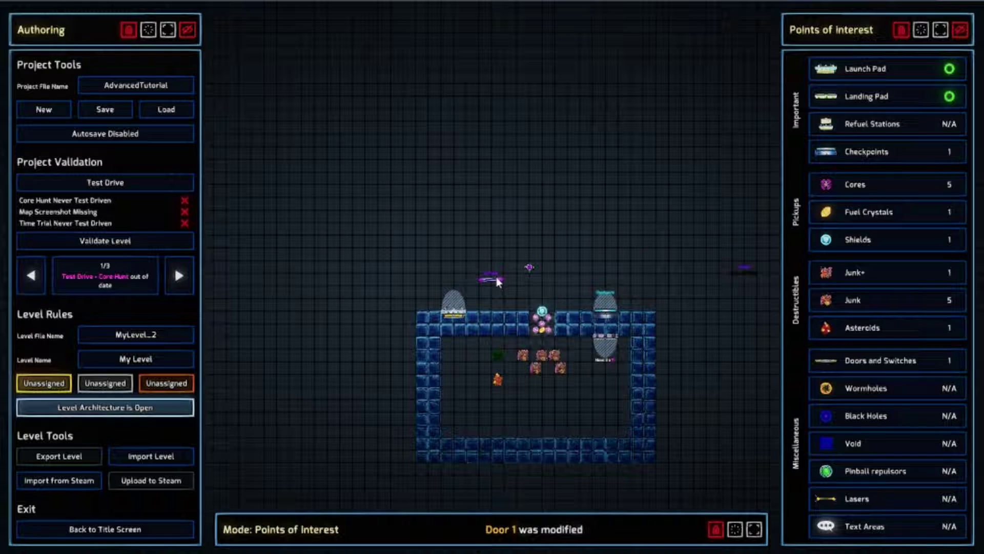
pyautogui.click(496, 280)
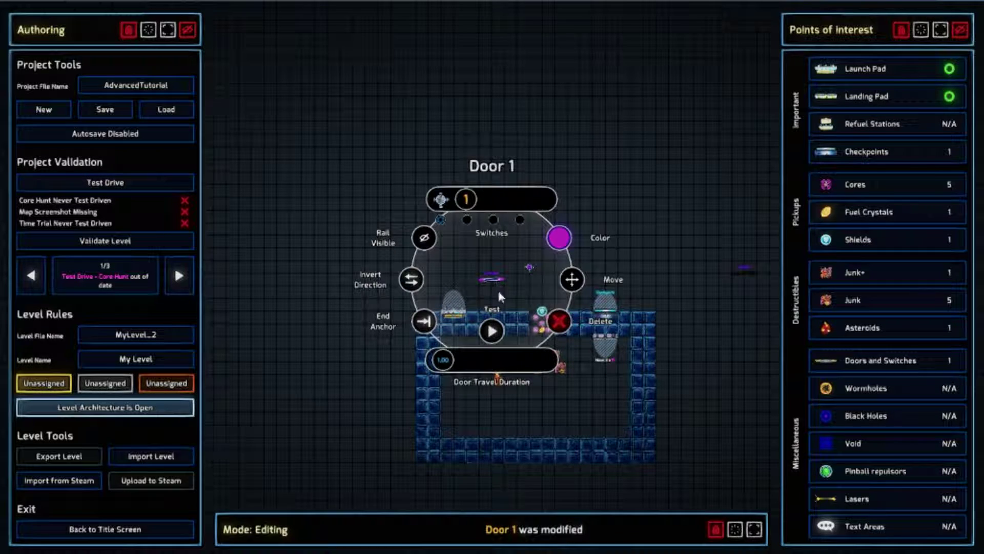
pyautogui.click(493, 332)
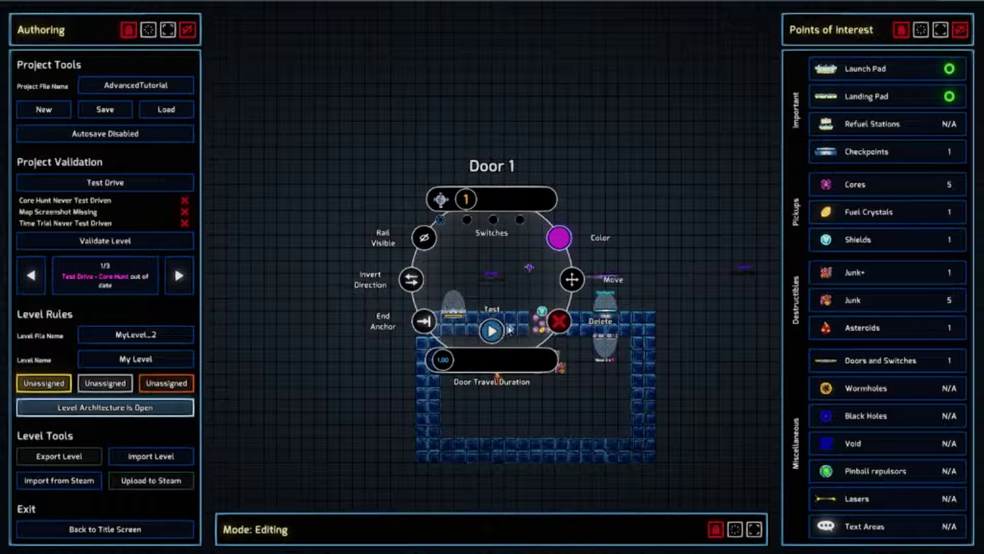
# Bring the end anchor back beside the start anchor at the same height and test the door's travel over the short distance.
pyautogui.click(717, 321)
pyautogui.moveTo(750, 269); pyautogui.dragTo(533, 288)
pyautogui.click(523, 285)
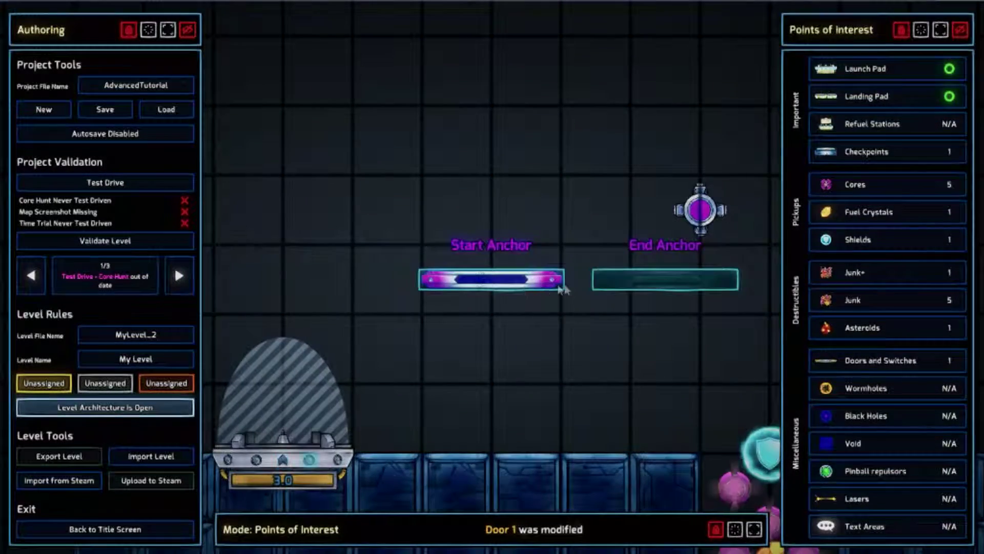
pyautogui.click(492, 332)
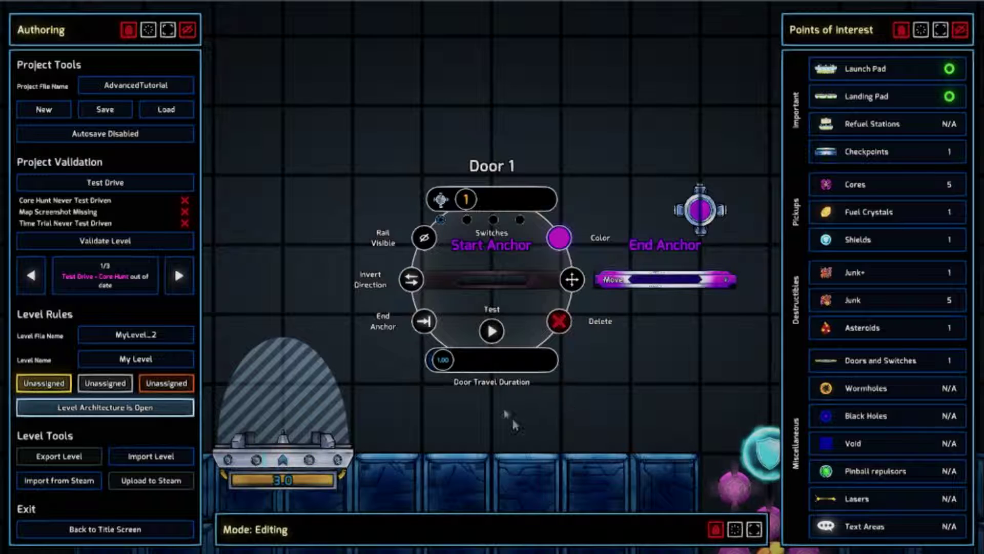
# Test Door 1's movement with a door travel duration of 20.00, then with 0.02.
pyautogui.moveTo(457, 364); pyautogui.dragTo(552, 370)
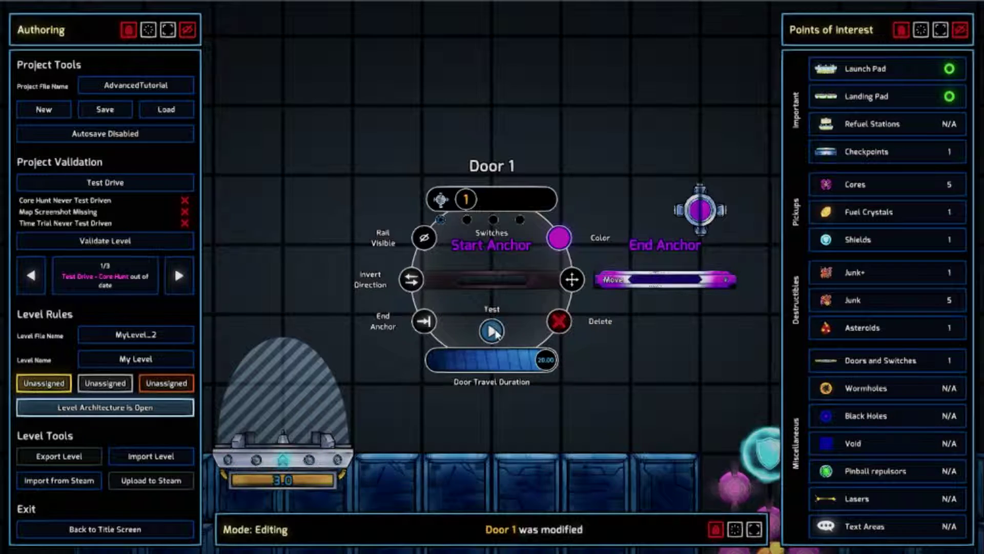
pyautogui.click(491, 332)
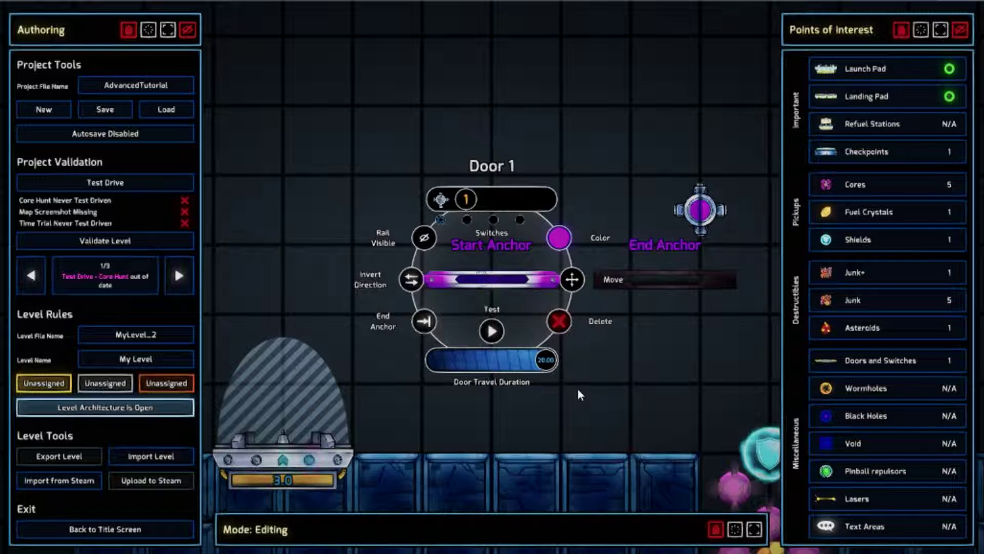
pyautogui.moveTo(549, 365); pyautogui.dragTo(437, 366)
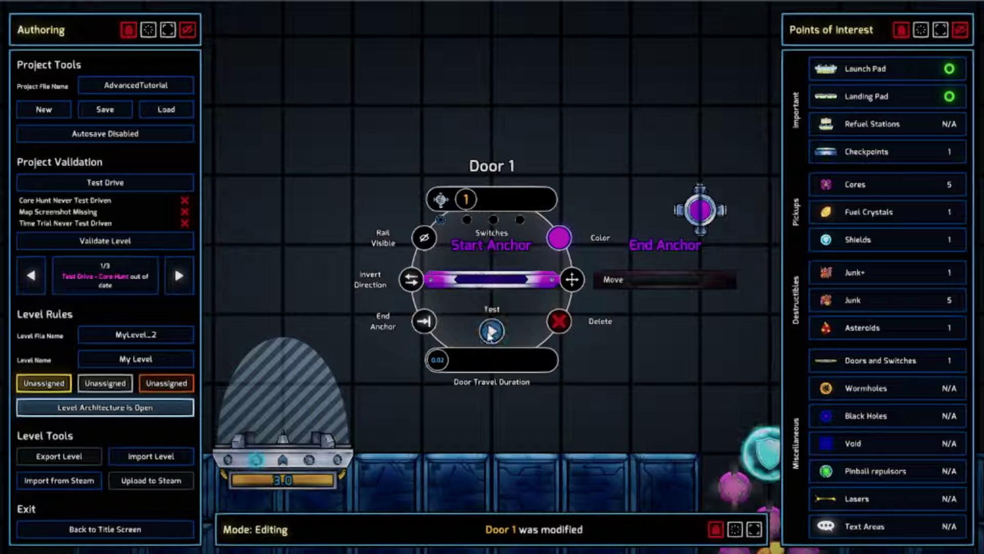
pyautogui.click(490, 332)
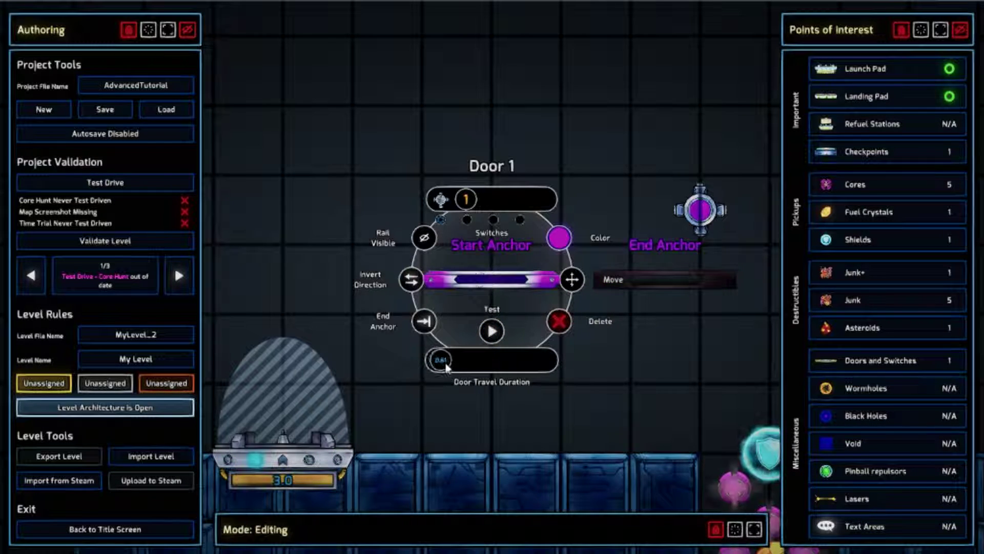
# Test Door 1's movement with door travel durations of 0.61 and 0.14.
pyautogui.moveTo(446, 364); pyautogui.dragTo(447, 364)
pyautogui.click(495, 331)
pyautogui.click(495, 331)
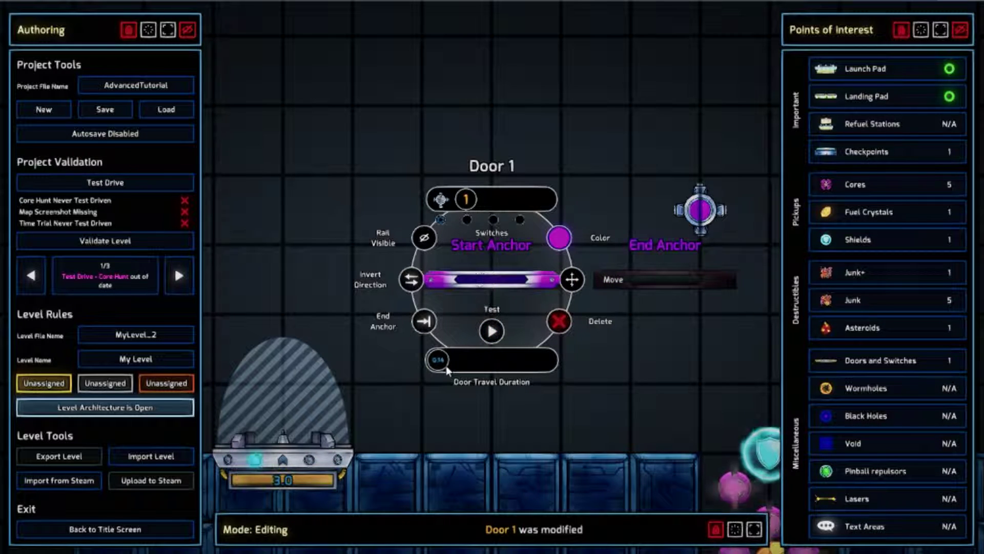
pyautogui.moveTo(446, 365); pyautogui.dragTo(441, 365)
pyautogui.click(493, 332)
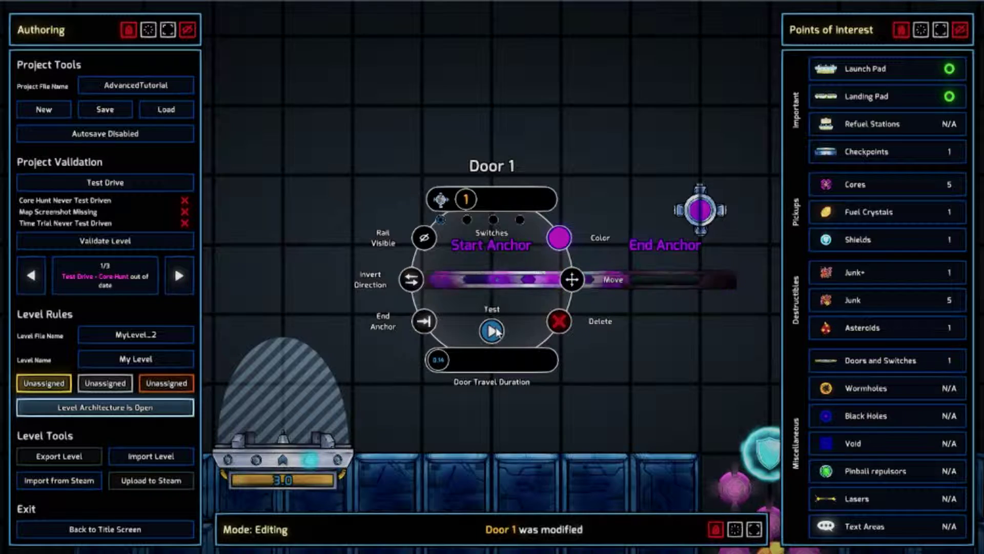
# Set Door 1's door travel duration to about 1.20, test its movement, and leave the door's settings.
pyautogui.click(448, 363)
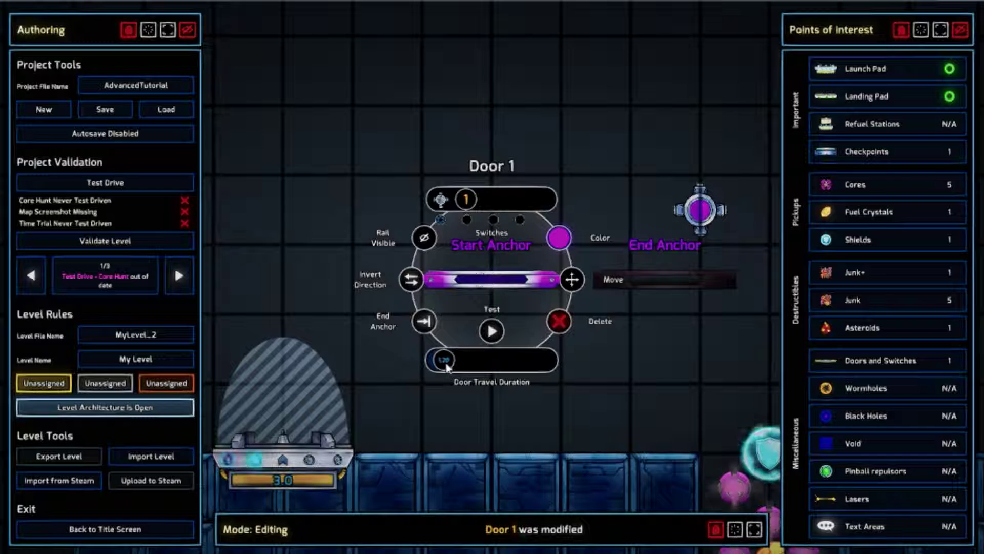
pyautogui.click(499, 333)
pyautogui.rightClick(504, 333)
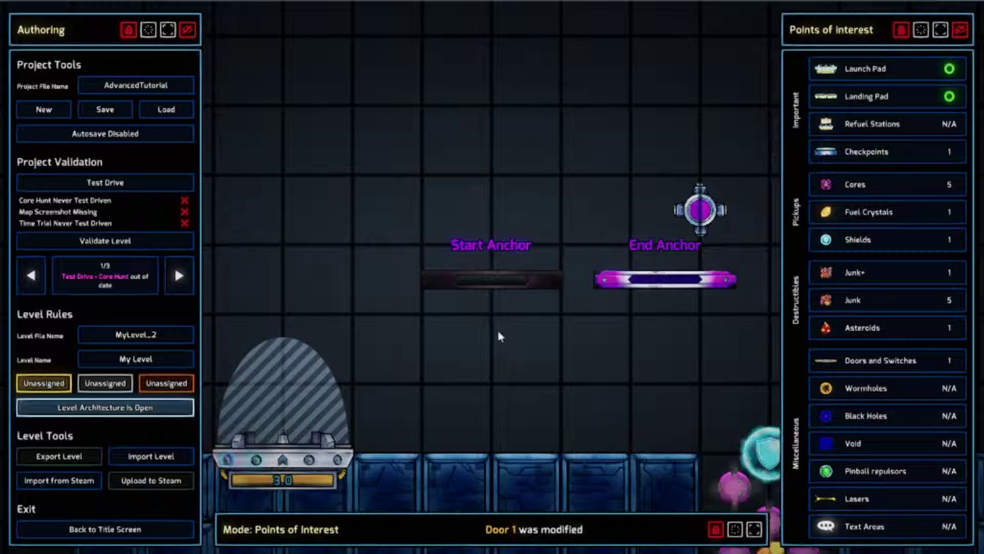
pyautogui.click(499, 334)
pyautogui.click(499, 334)
pyautogui.rightClick(465, 368)
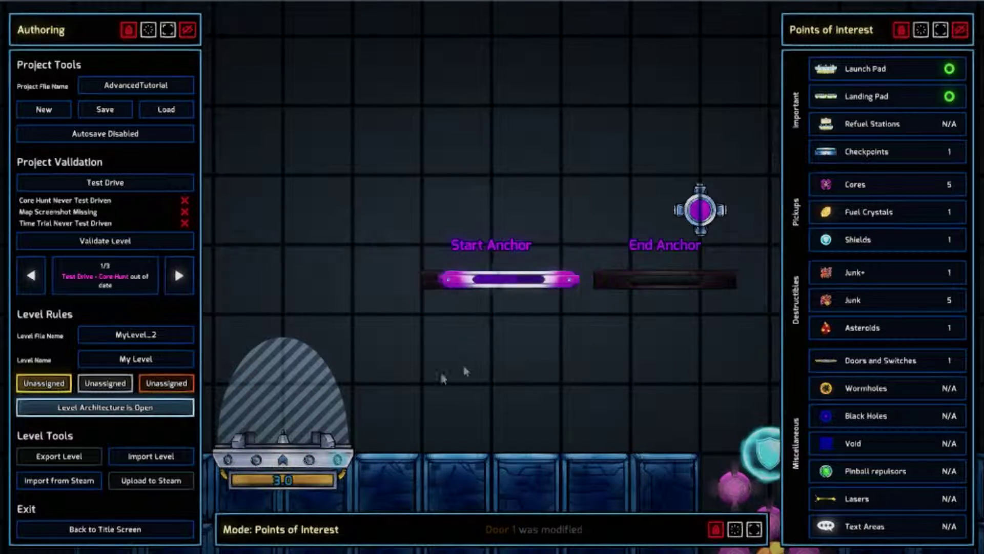
pyautogui.scroll(-5, 546, 333)
pyautogui.scroll(2, 570, 300)
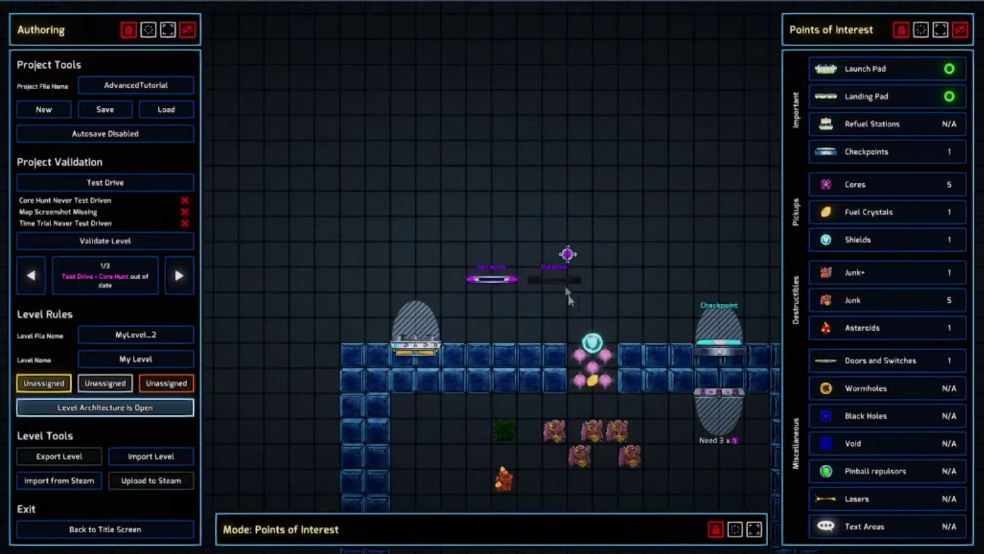
# Move Door 1's end anchor farther away from its start anchor at the same height, and make the door's switch invisible.
pyautogui.scroll(2, 569, 296)
pyautogui.moveTo(583, 284); pyautogui.dragTo(669, 287)
pyautogui.click(602, 244)
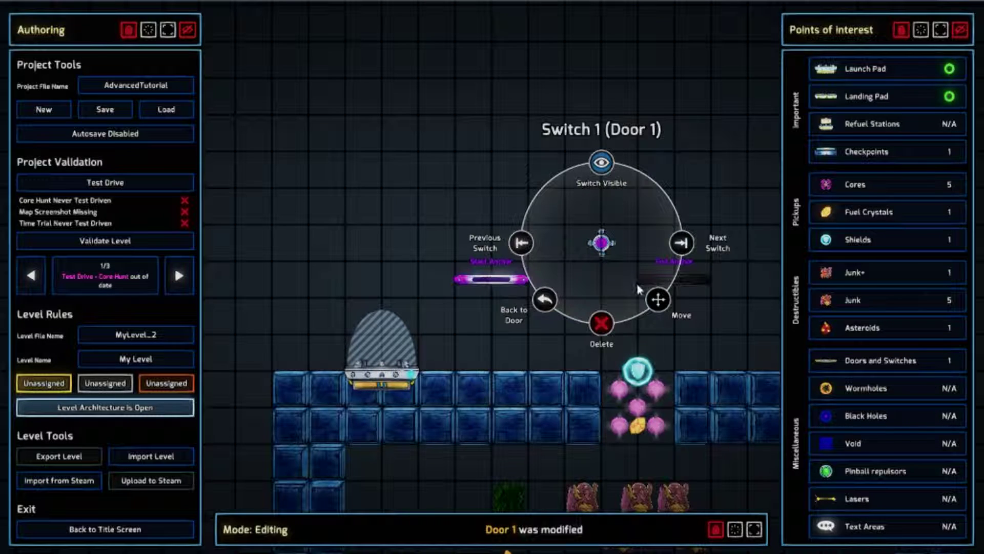
pyautogui.click(603, 167)
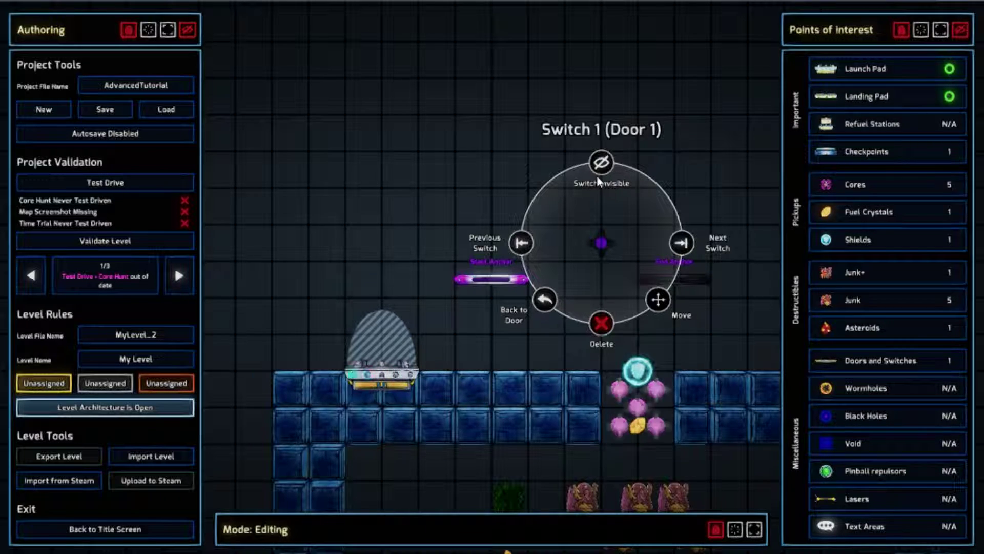
pyautogui.rightClick(608, 241)
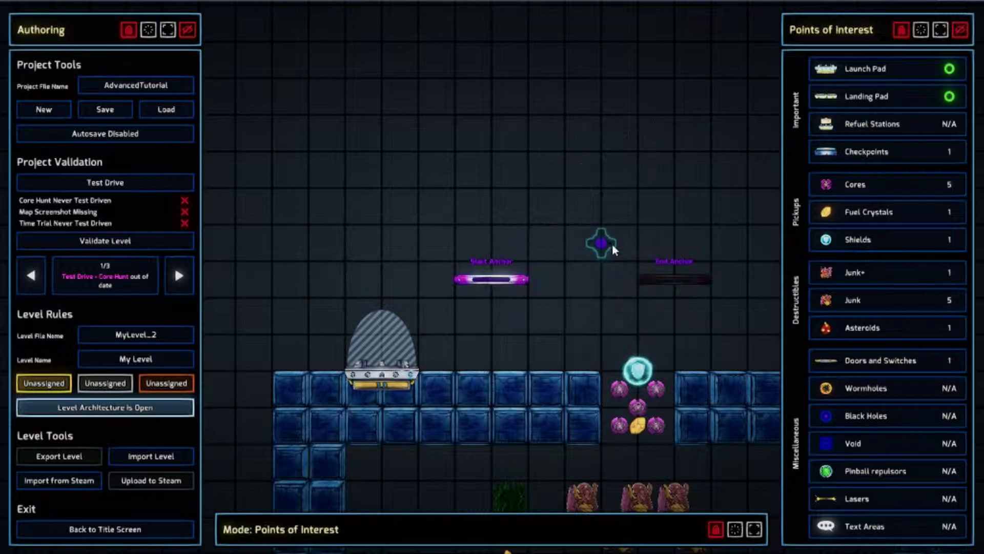
# Place a second door above Door 1 and move its end anchor directly above Door 1's end anchor.
pyautogui.click(495, 283)
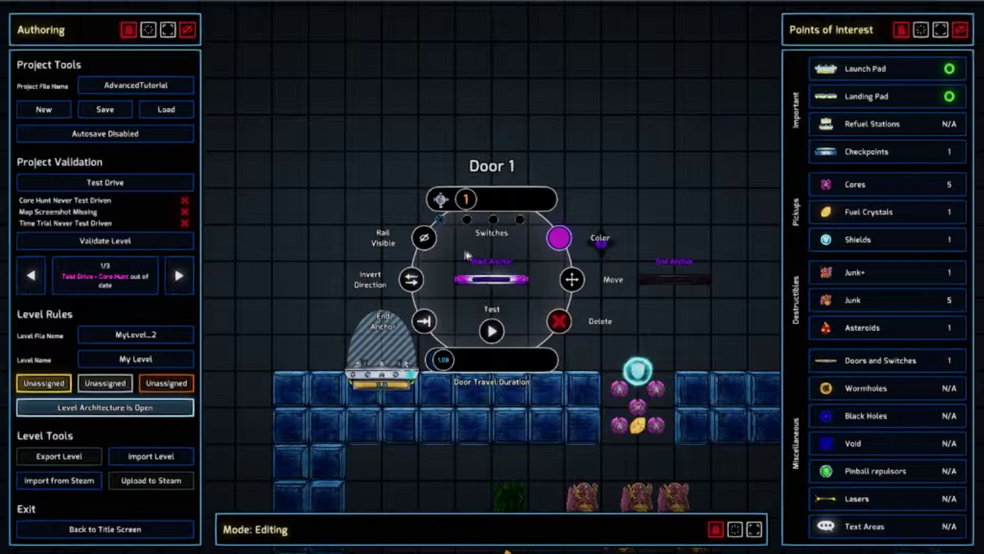
pyautogui.click(615, 253)
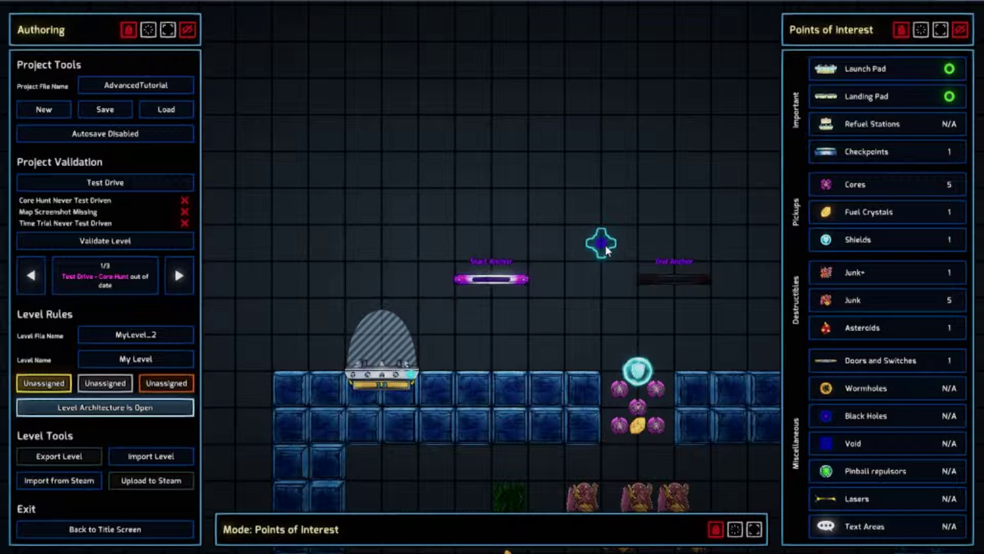
pyautogui.click(499, 280)
pyautogui.click(529, 193)
pyautogui.rightClick(637, 218)
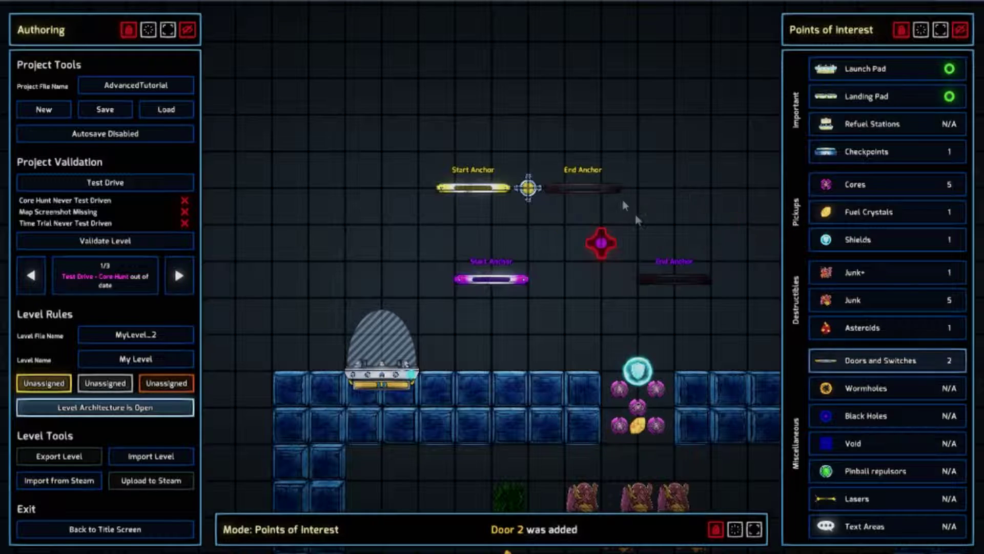
pyautogui.click(669, 188)
# Set Door 2's color to Purple and move its switch onto Door 1's invisible switch.
pyautogui.click(512, 192)
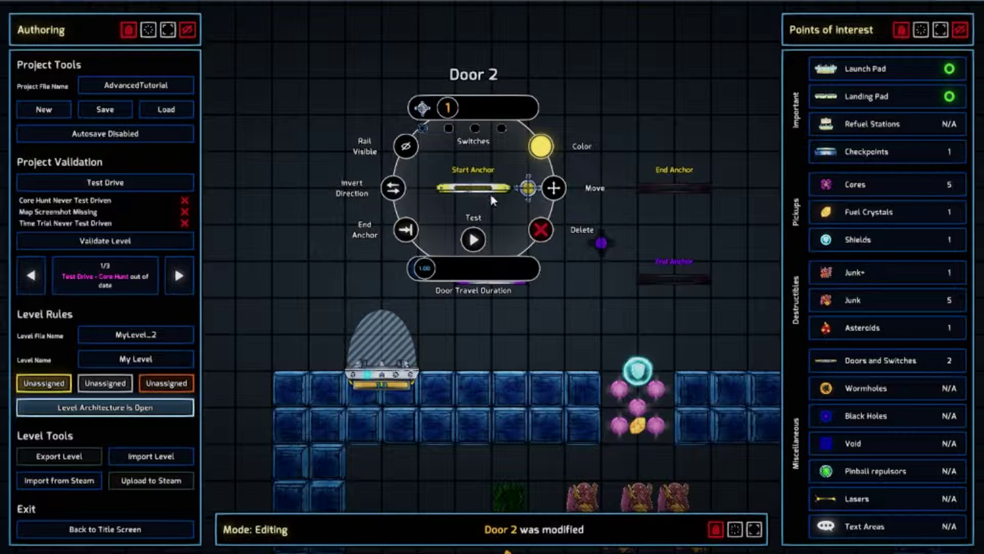
pyautogui.click(545, 153)
pyautogui.click(568, 288)
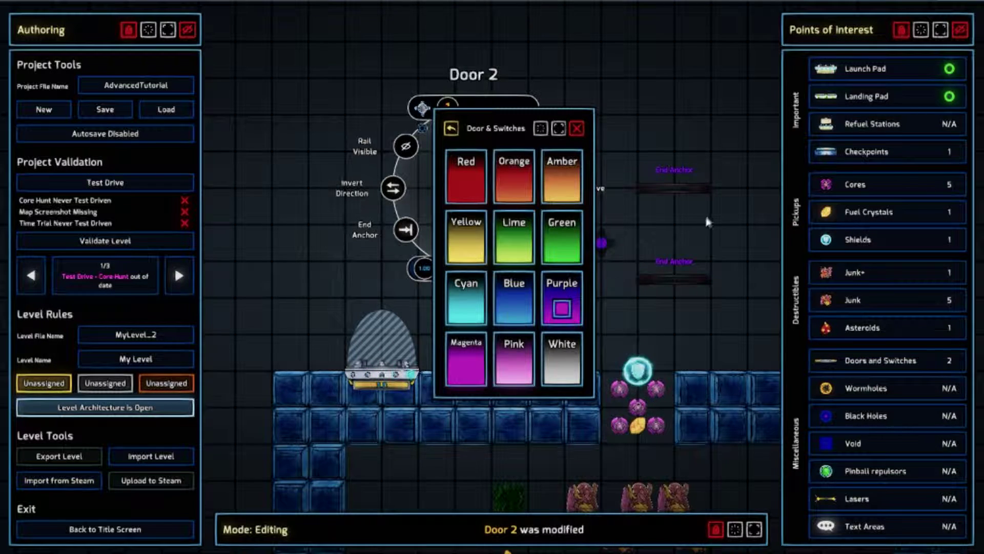
pyautogui.click(705, 216)
pyautogui.click(602, 198)
pyautogui.moveTo(533, 194); pyautogui.dragTo(602, 242)
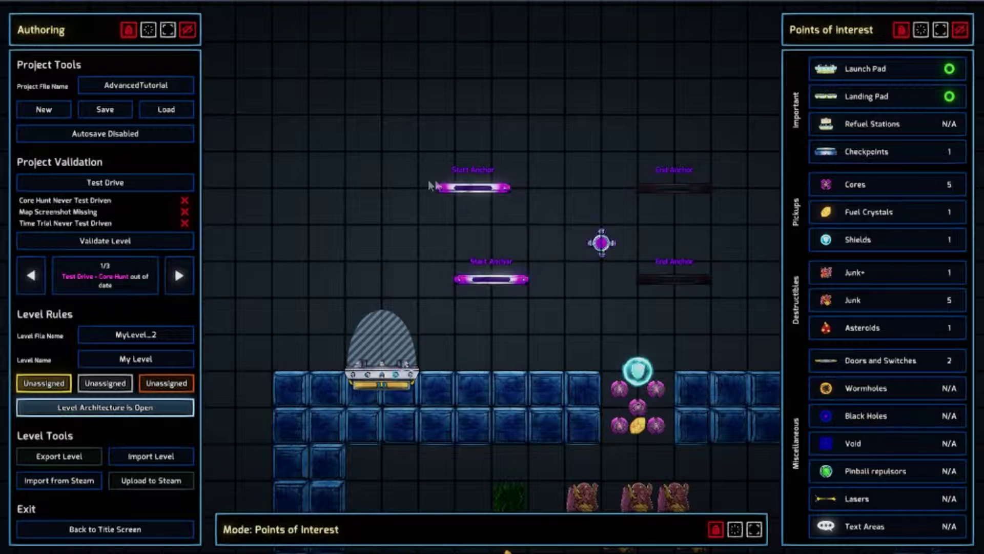
# Set the door travel duration to about 4.07 for Door 2 and 0.85 for Door 1.
pyautogui.click(485, 192)
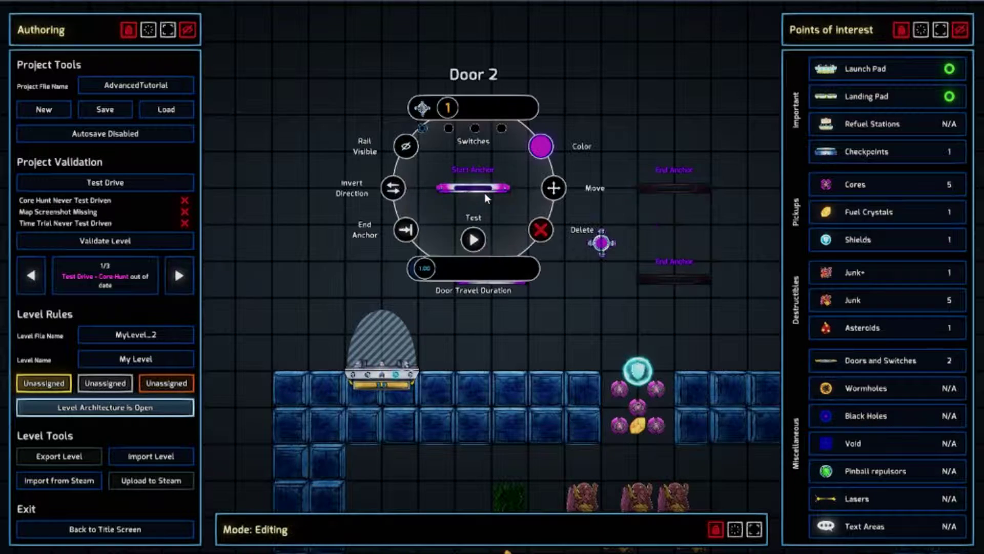
pyautogui.moveTo(426, 270); pyautogui.dragTo(447, 273)
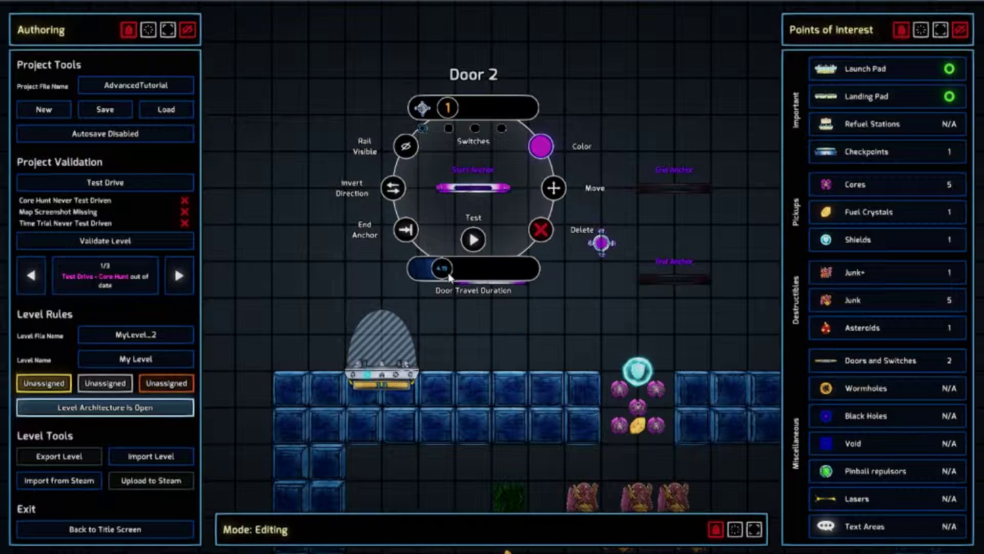
pyautogui.click(522, 316)
pyautogui.click(493, 278)
pyautogui.moveTo(443, 362); pyautogui.dragTo(441, 361)
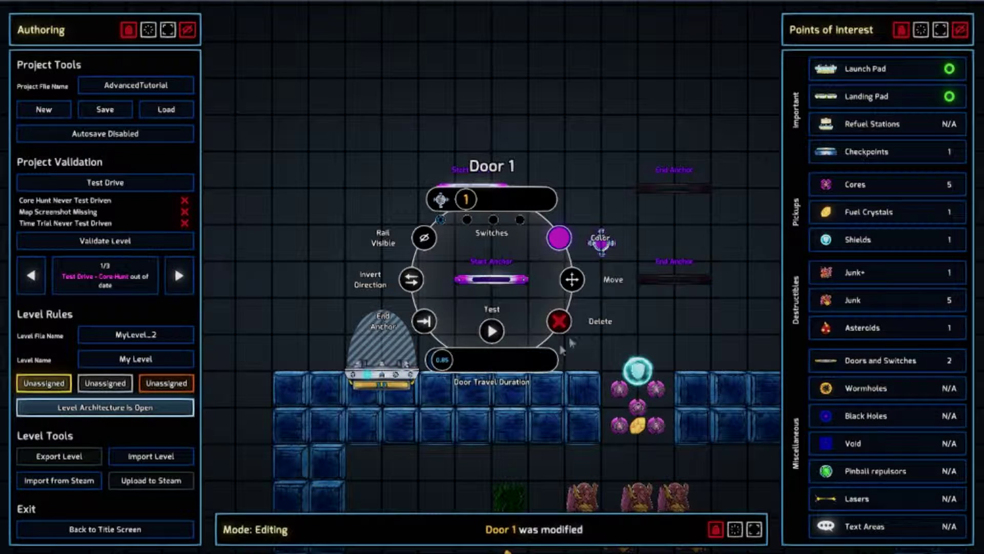
pyautogui.click(591, 343)
# Send Door 1 and Door 2 to their end anchors to compare how they travel.
pyautogui.click(650, 279)
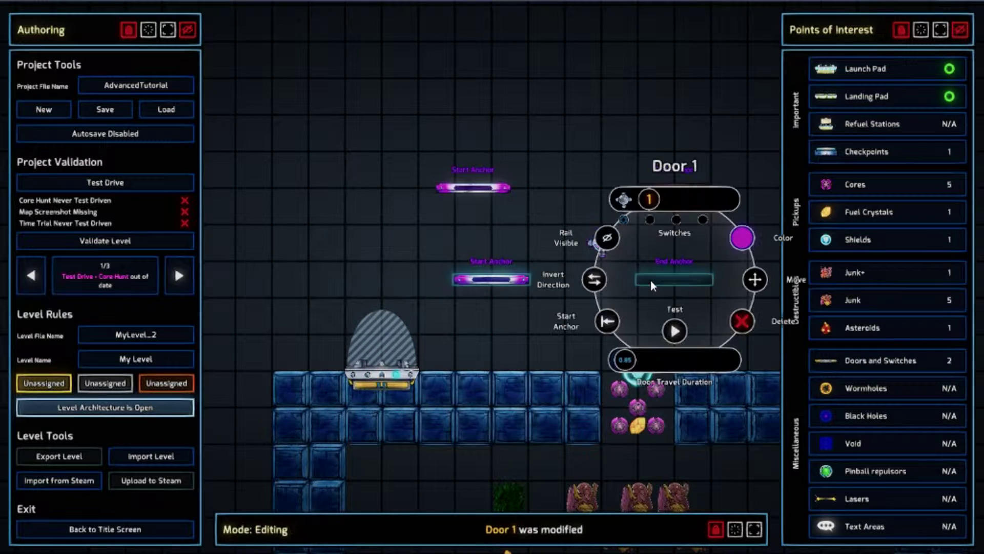
pyautogui.click(528, 229)
pyautogui.click(493, 193)
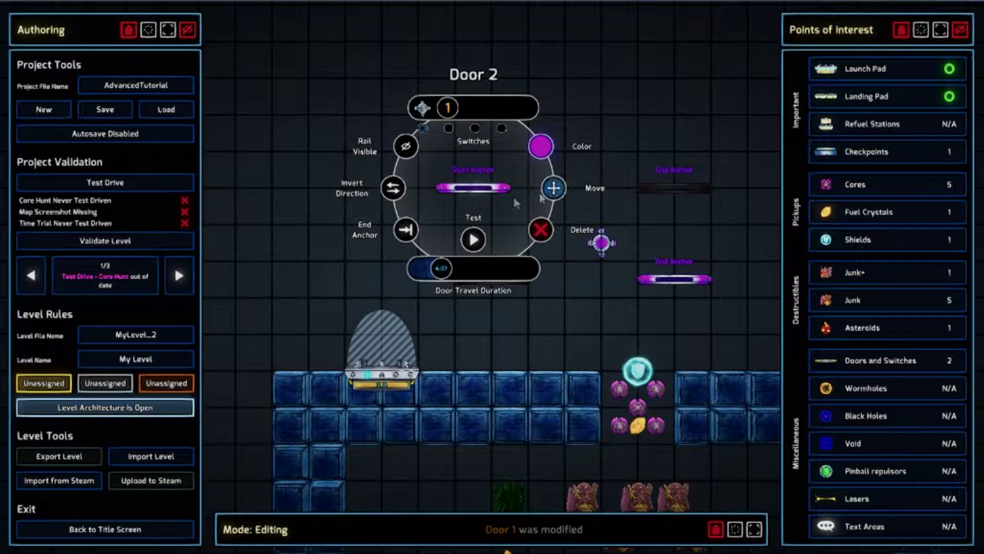
pyautogui.click(585, 304)
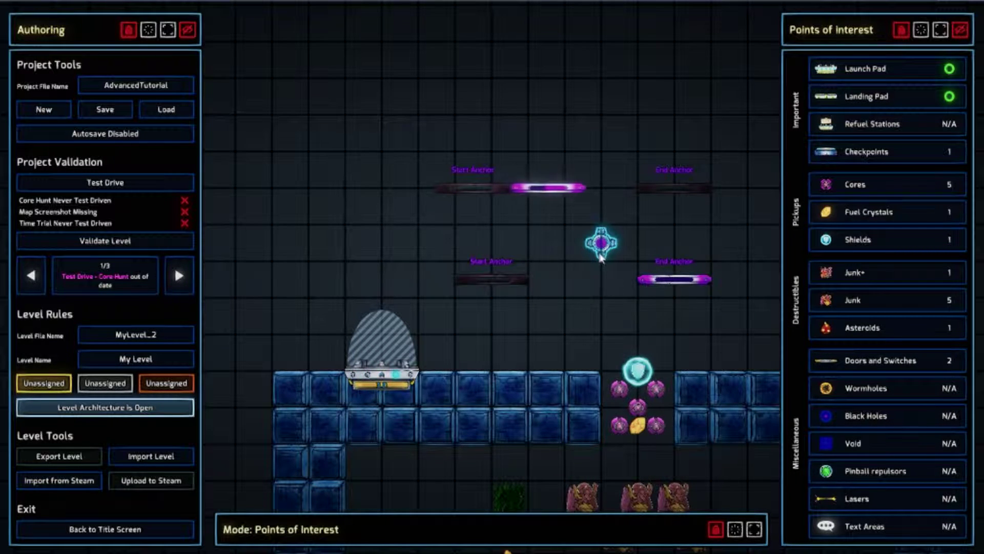
# Move Door 2's switch one grid cell off Door 1's switch, and make Door 1's switch visible.
pyautogui.moveTo(601, 242); pyautogui.dragTo(565, 242)
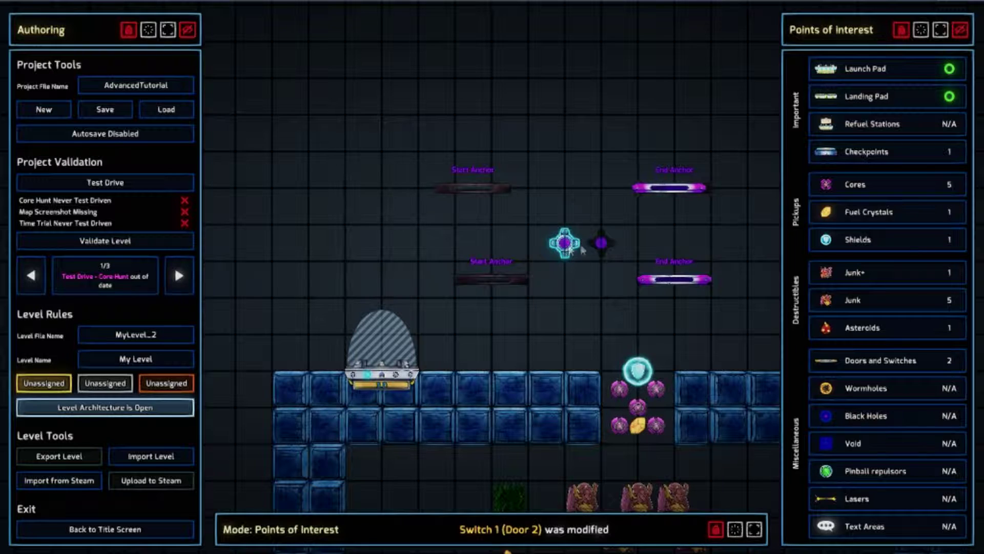
pyautogui.click(604, 244)
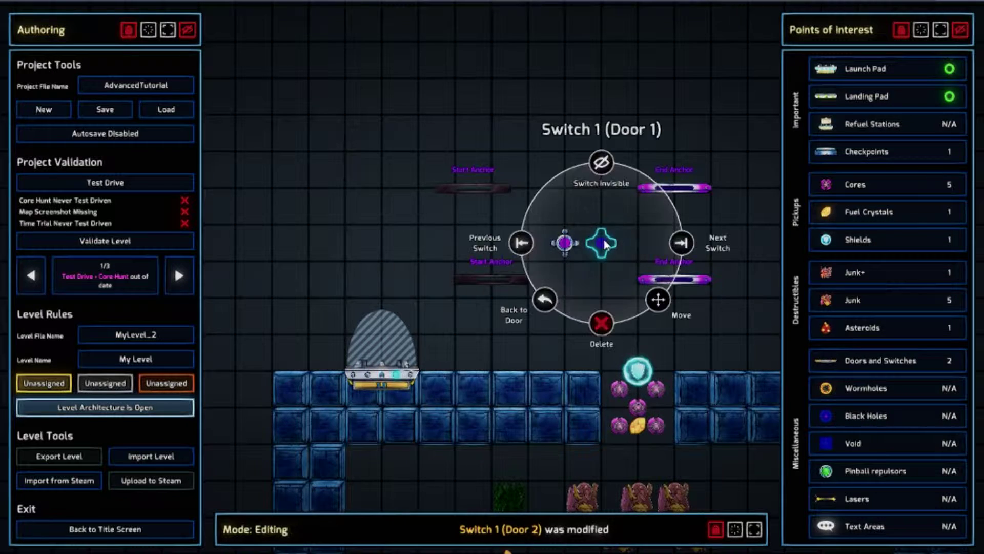
pyautogui.click(602, 164)
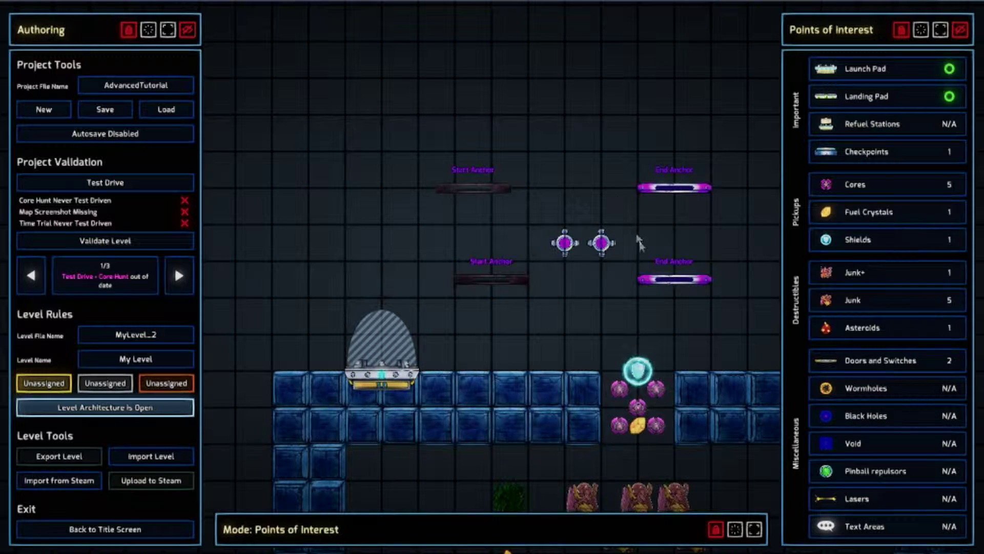
# Set Door 1's color to Green and leave its settings.
pyautogui.click(674, 280)
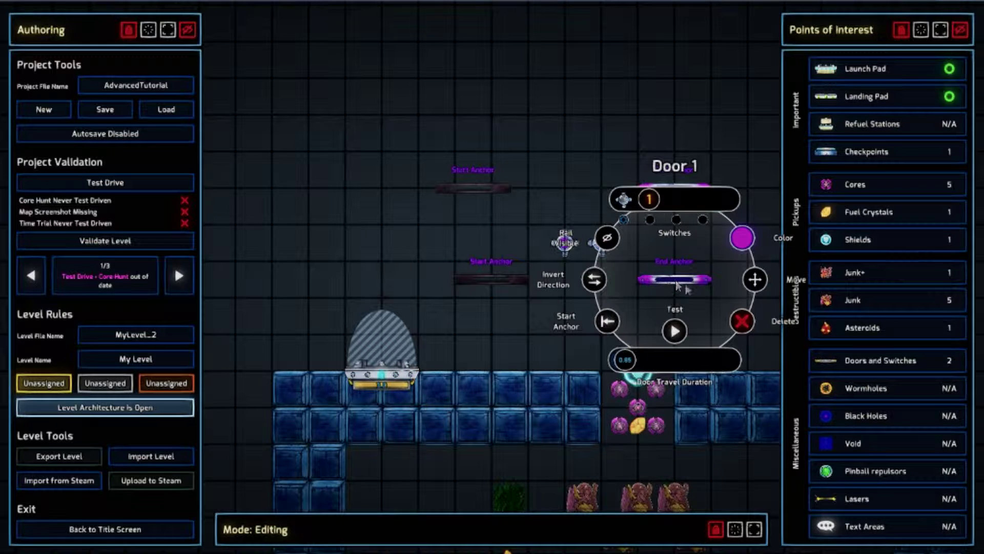
pyautogui.click(742, 240)
pyautogui.click(577, 246)
pyautogui.click(626, 163)
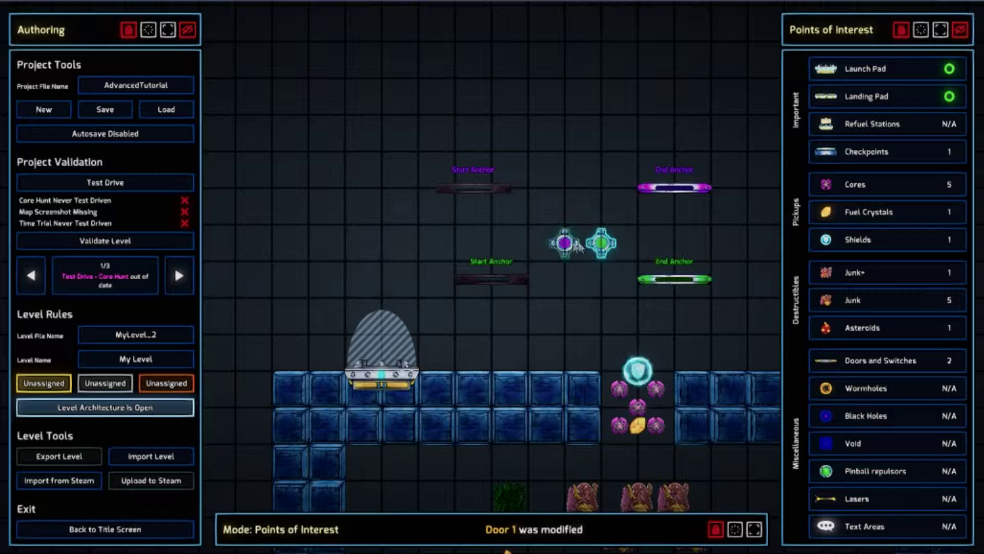
# Give Door 2 four switches and open the settings of Switch 4.
pyautogui.click(671, 194)
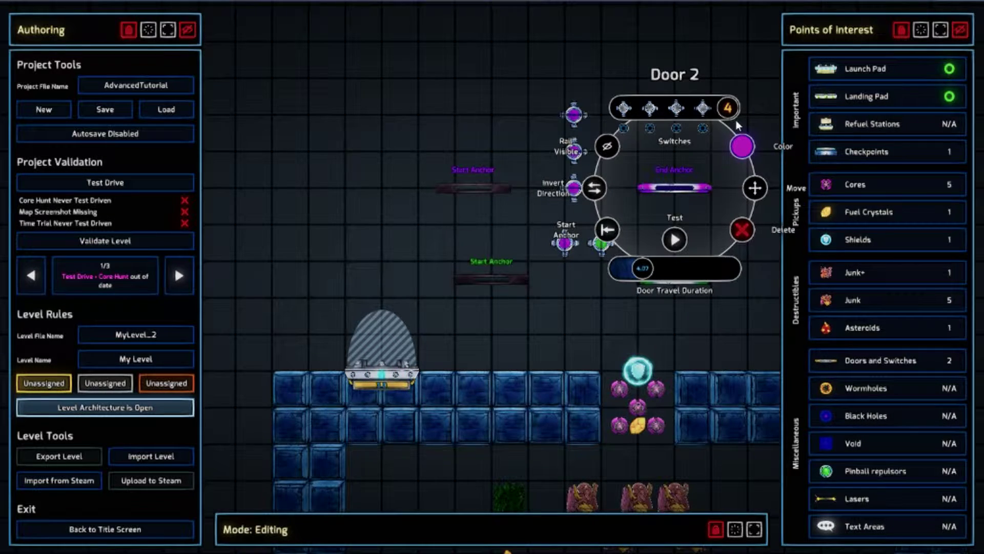
pyautogui.moveTo(736, 125); pyautogui.dragTo(737, 126)
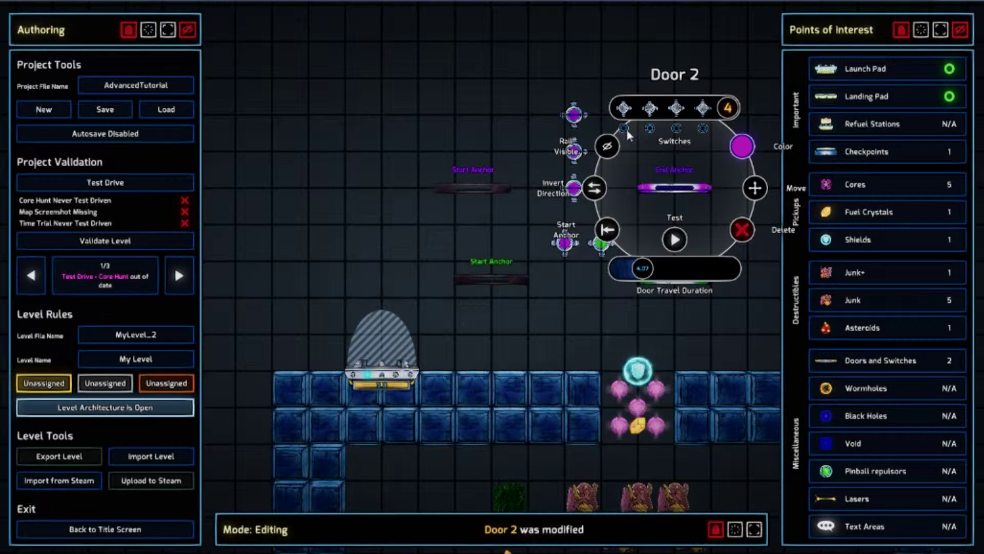
pyautogui.click(677, 129)
pyautogui.click(654, 155)
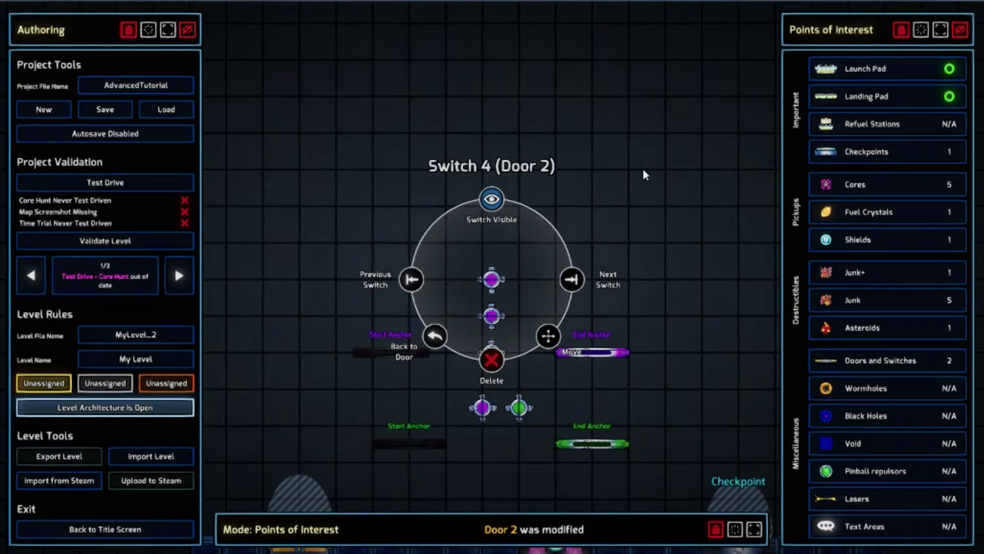
# Cycle through Door 2's switches to Switch 1 and toggle its visibility off and back on.
pyautogui.click(570, 282)
pyautogui.click(571, 279)
pyautogui.click(572, 277)
pyautogui.click(574, 276)
pyautogui.click(572, 275)
pyautogui.click(492, 199)
pyautogui.click(491, 199)
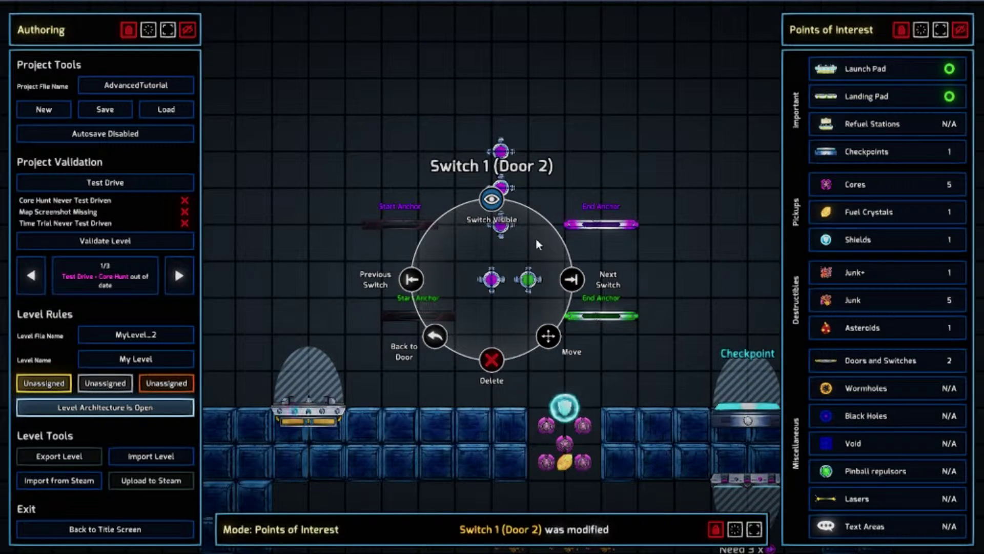
# Delete Door 2's extra switches one by one, then try to delete its only remaining switch.
pyautogui.click(489, 363)
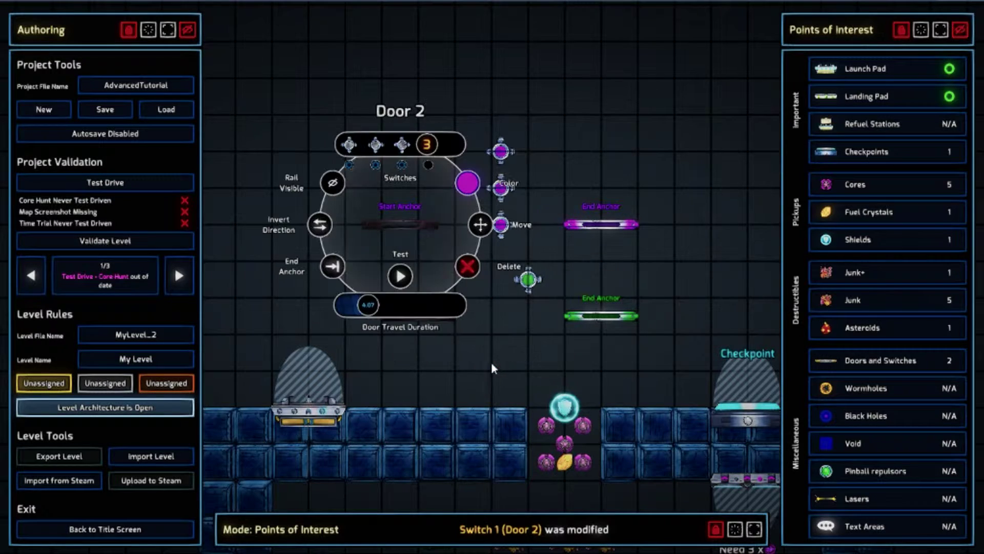
pyautogui.click(517, 227)
pyautogui.click(502, 225)
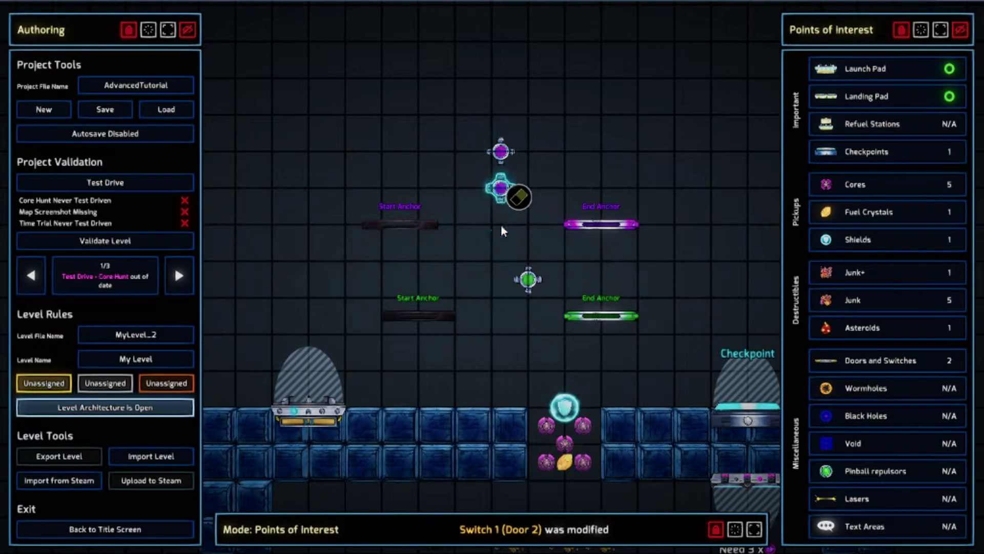
pyautogui.click(502, 189)
pyautogui.click(504, 153)
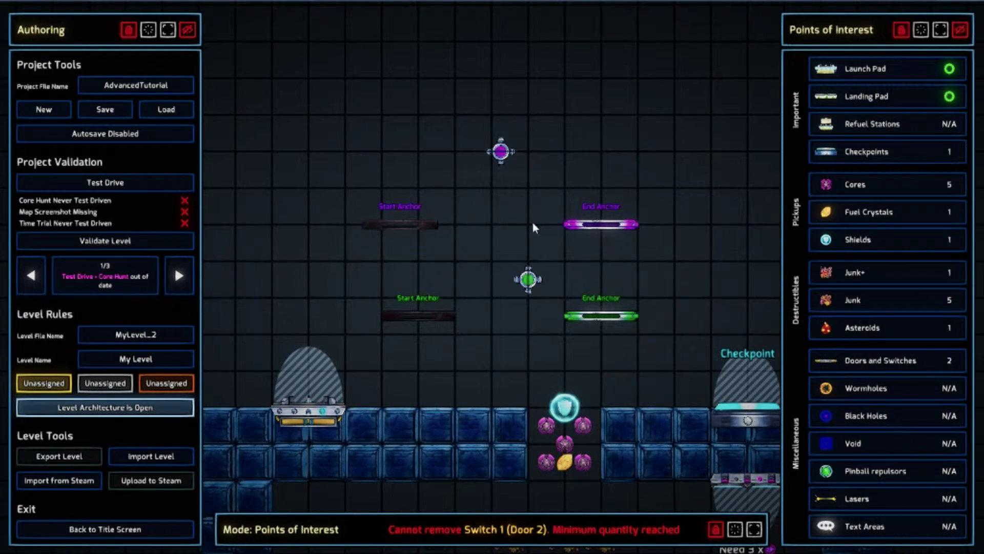
# Return from the settings of Door 2's remaining switch to the door's settings, then leave them to view the whole level.
pyautogui.click(500, 154)
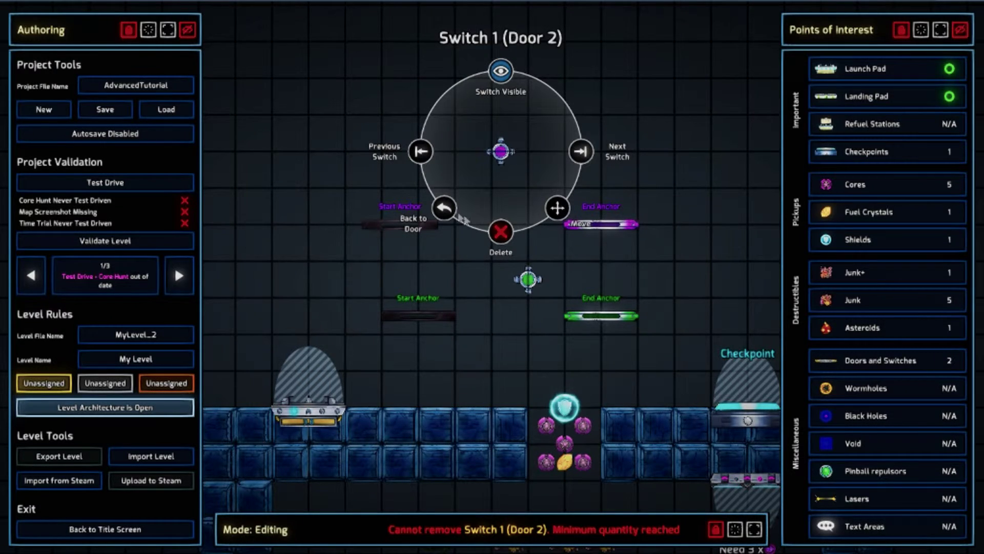
pyautogui.click(444, 207)
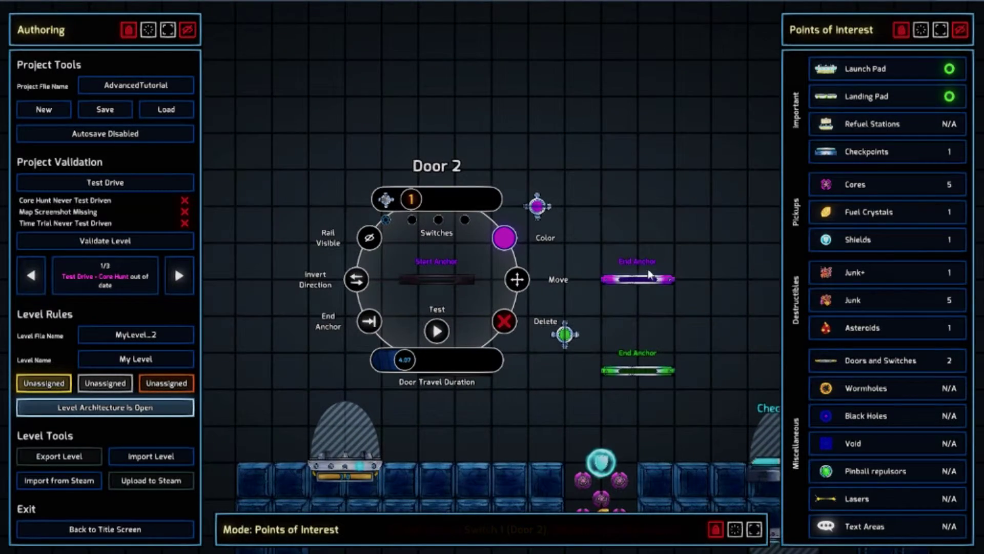
pyautogui.click(694, 231)
pyautogui.scroll(-3, 672, 233)
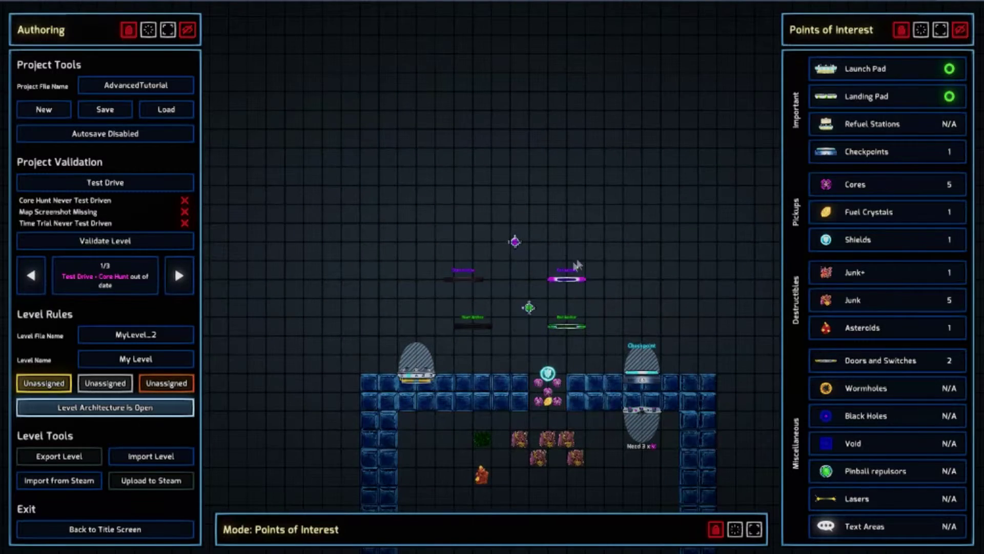
pyautogui.moveTo(644, 252); pyautogui.dragTo(595, 197, button='middle')
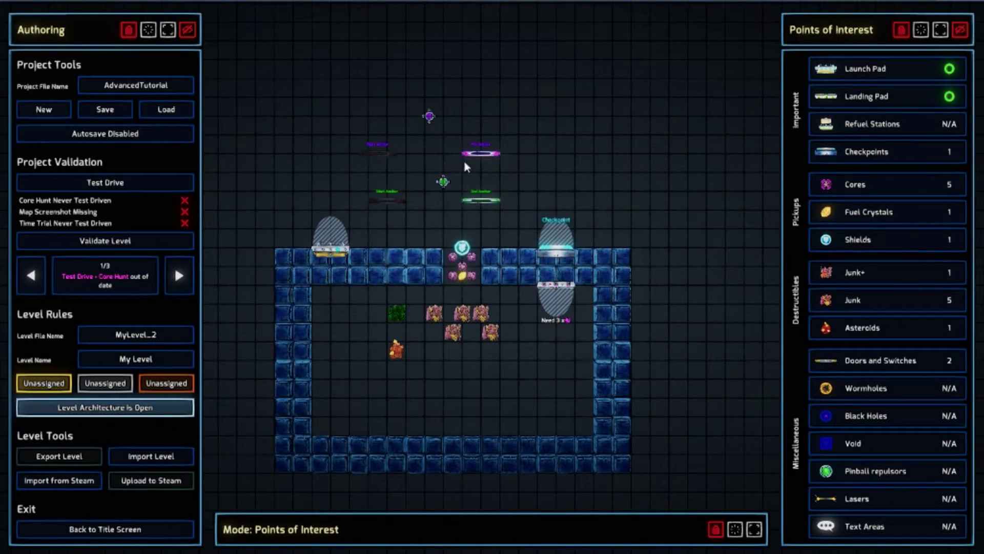